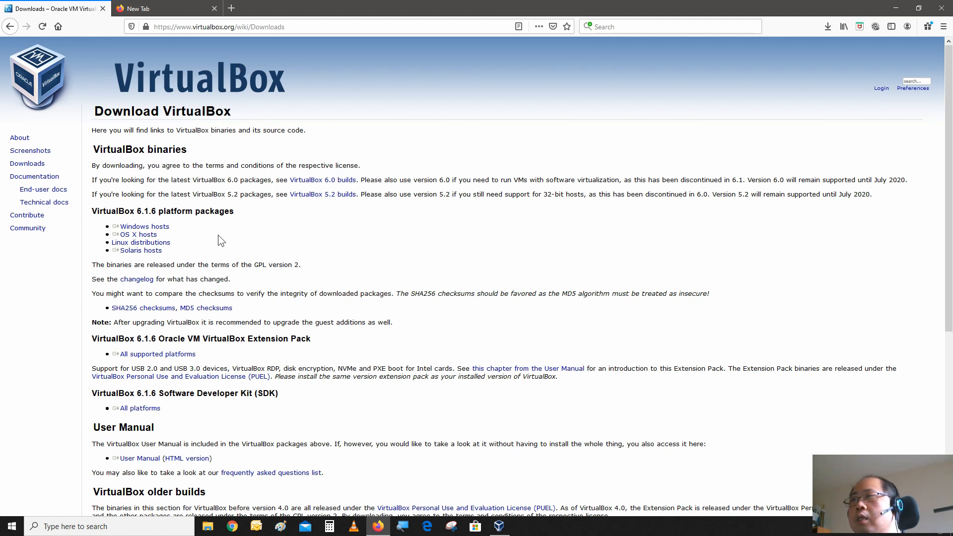
Download the VirtualBox 6.1.6 package for Windows hosts and minimize the browser.
click(144, 226)
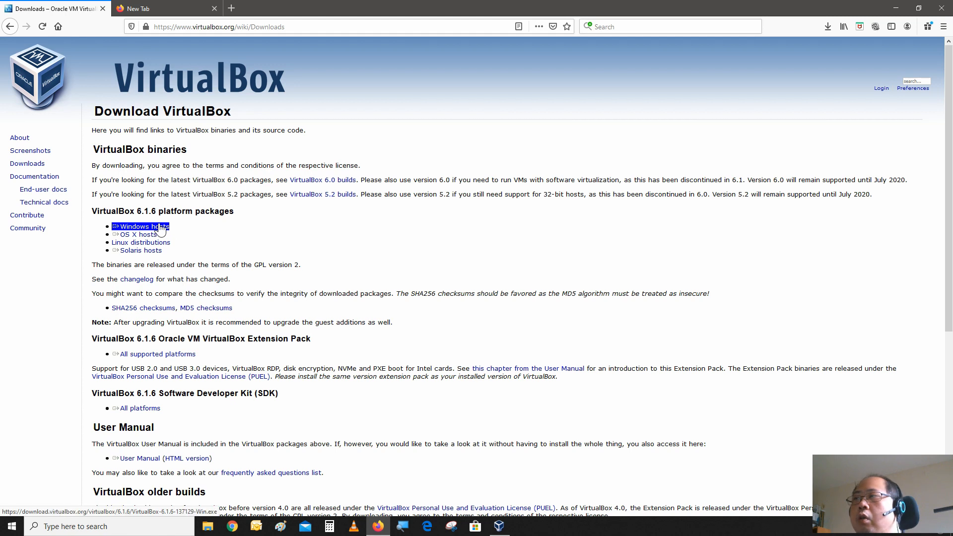
click(119, 227)
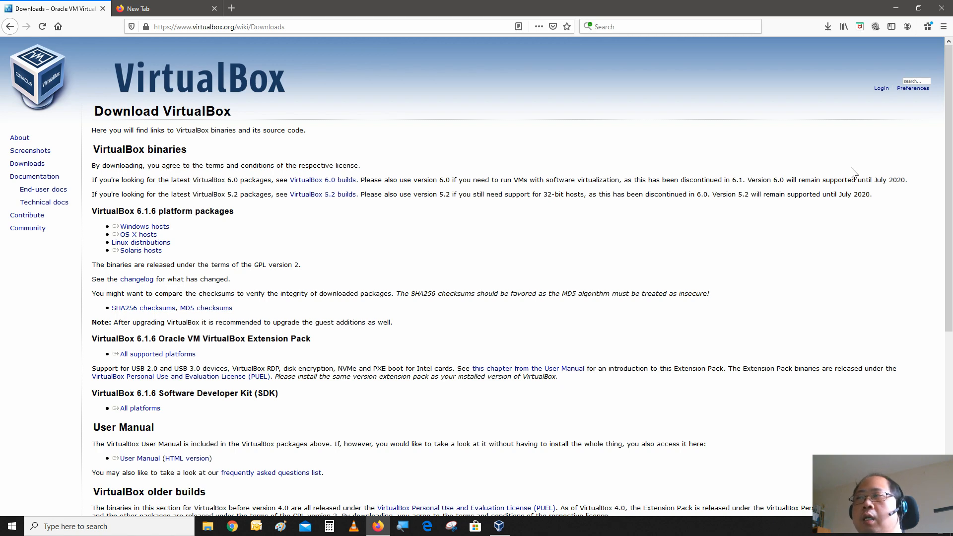
click(896, 8)
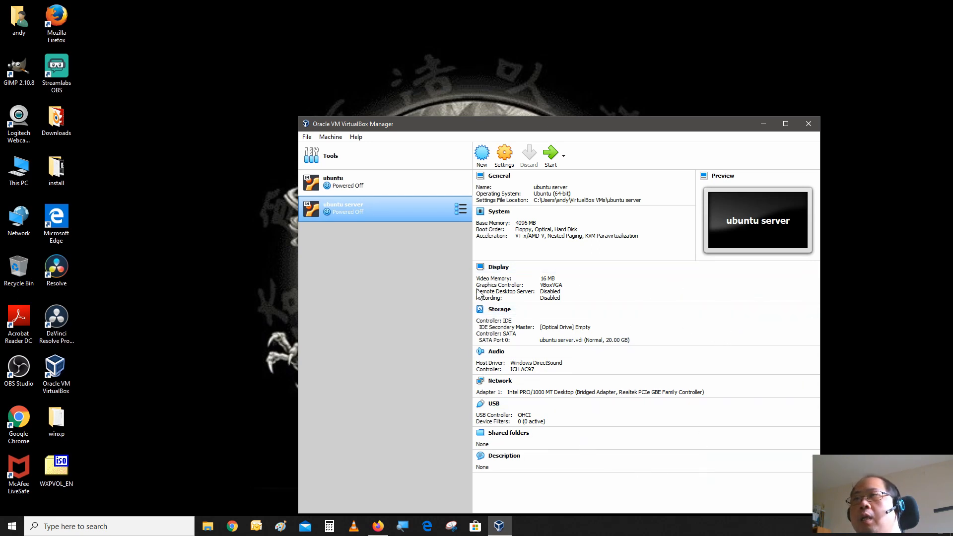
Start creating a new virtual machine named windowx xp.
click(481, 158)
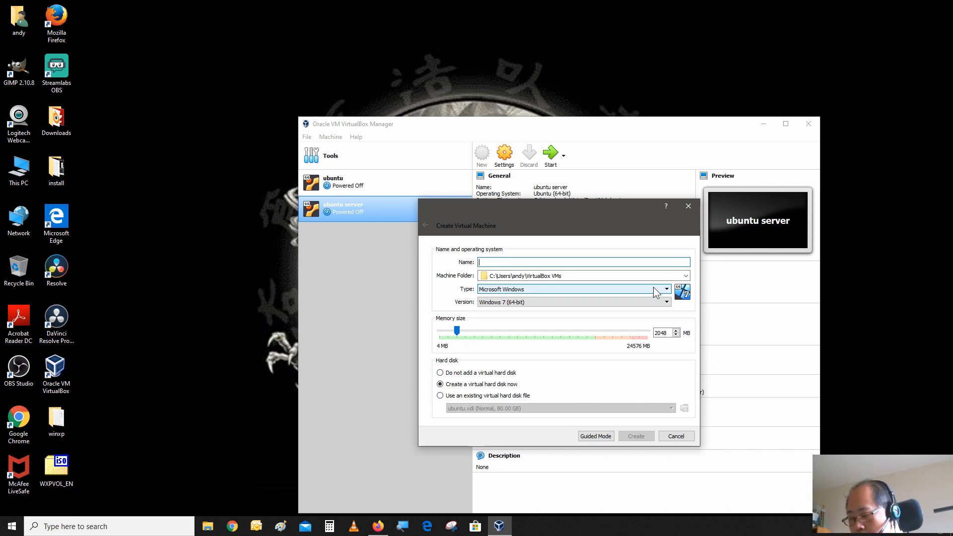
text(wi)
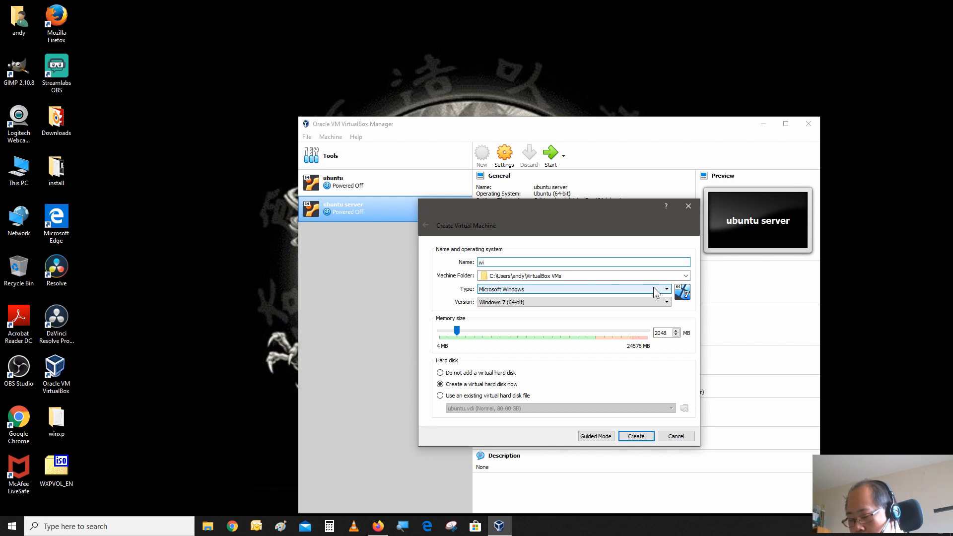
text(n)
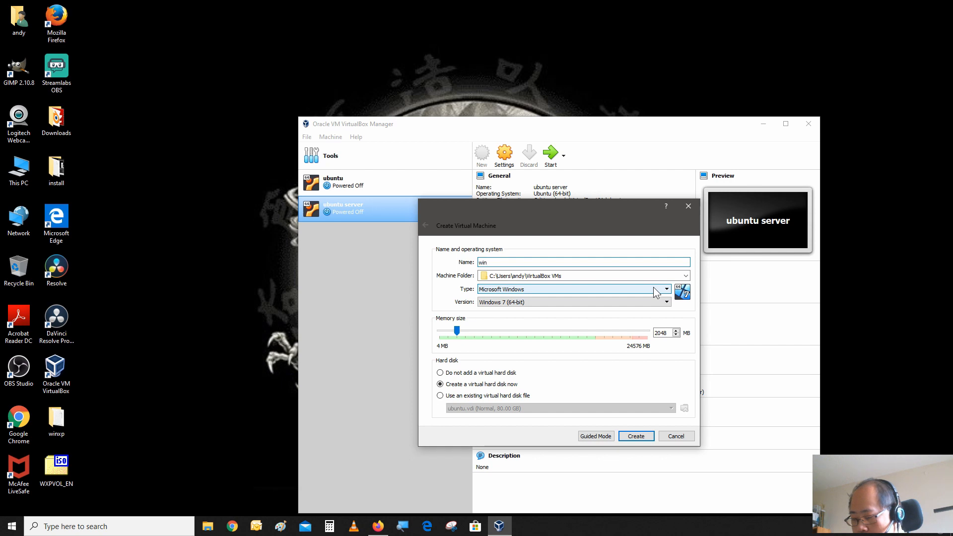
text(dow)
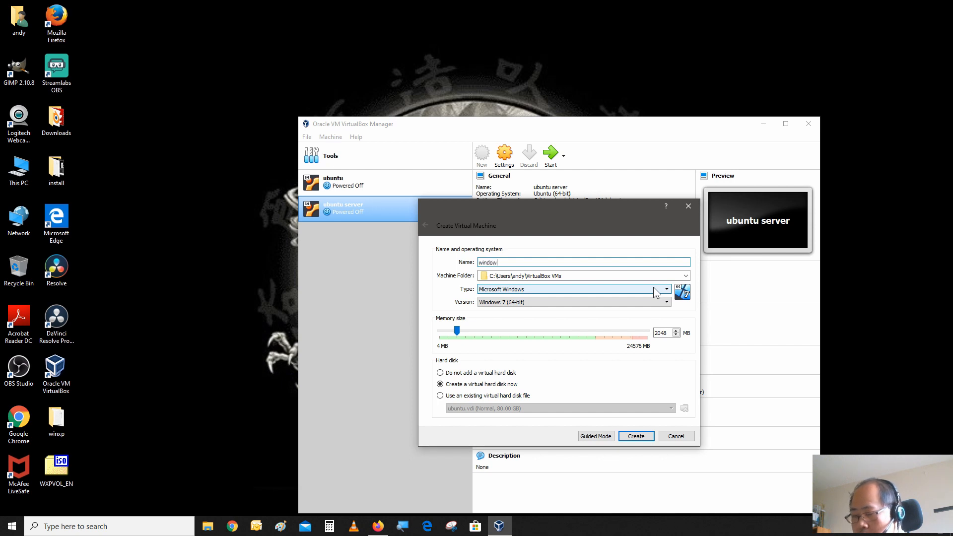
text(x xp)
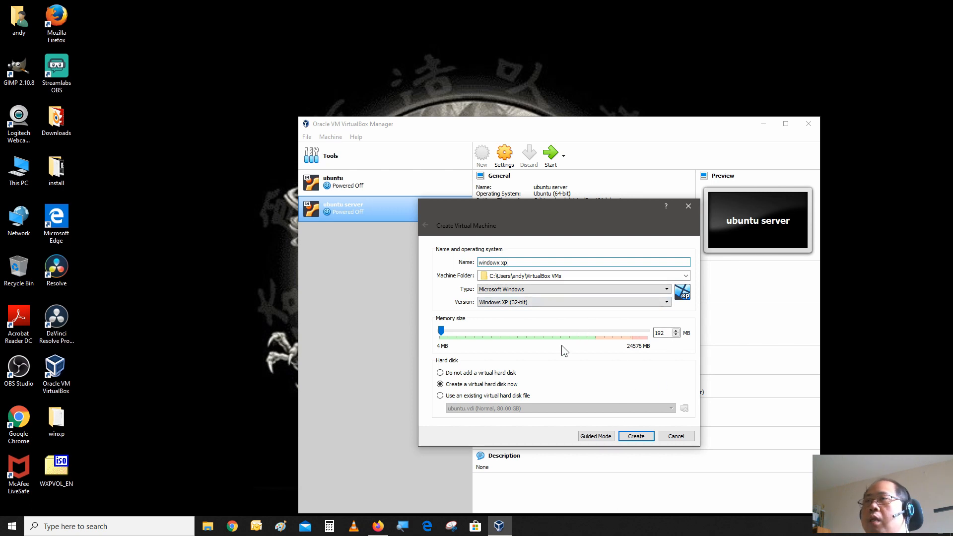
Browse the operating system Type options and reselect Microsoft Windows.
click(575, 289)
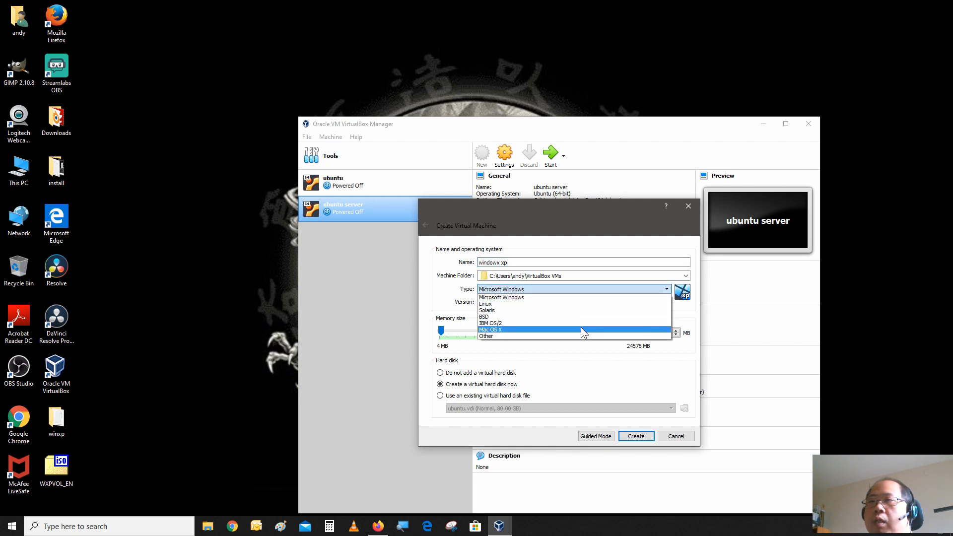
click(596, 297)
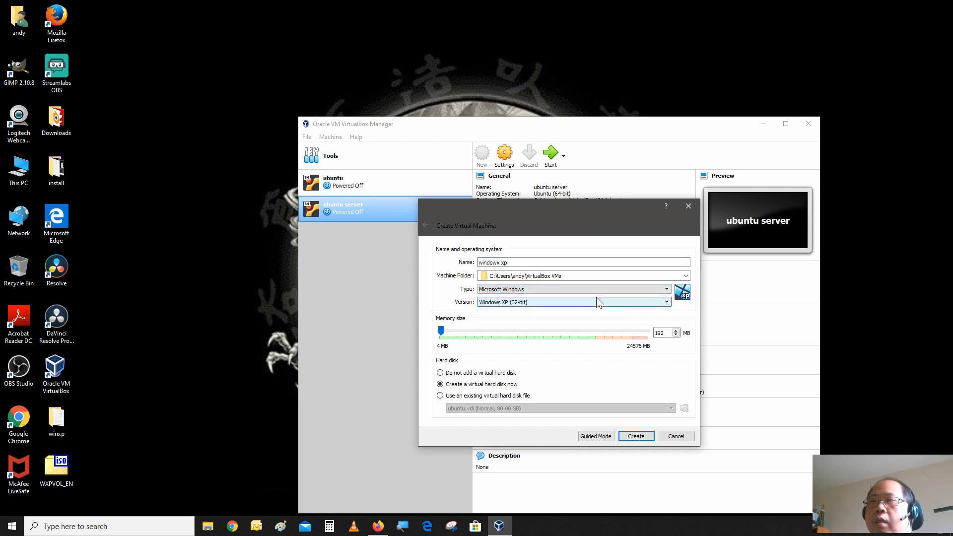
click(598, 294)
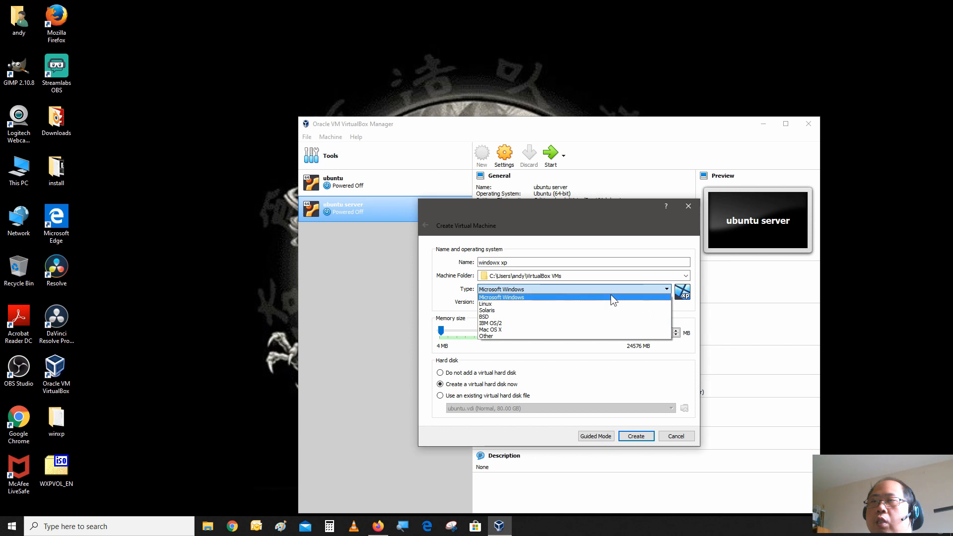
click(611, 296)
click(609, 306)
click(609, 304)
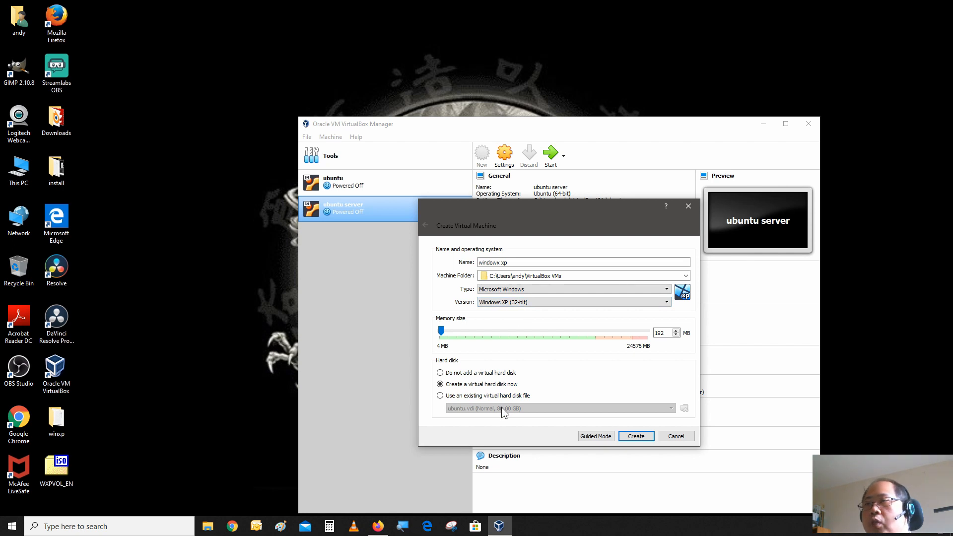
Set the memory to 1024 MB and create the VM with a 10.00 GB dynamically allocated VDI hard disk.
click(448, 332)
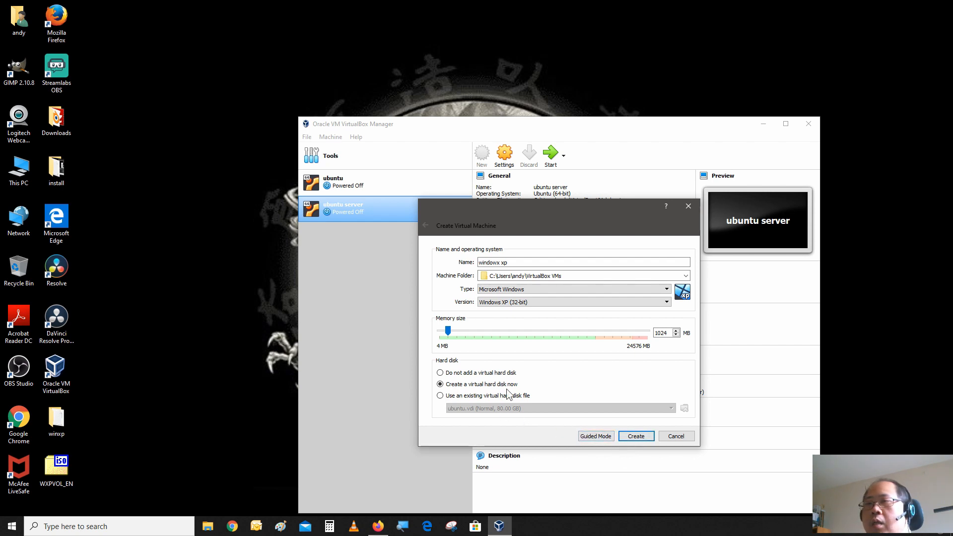
key(Return)
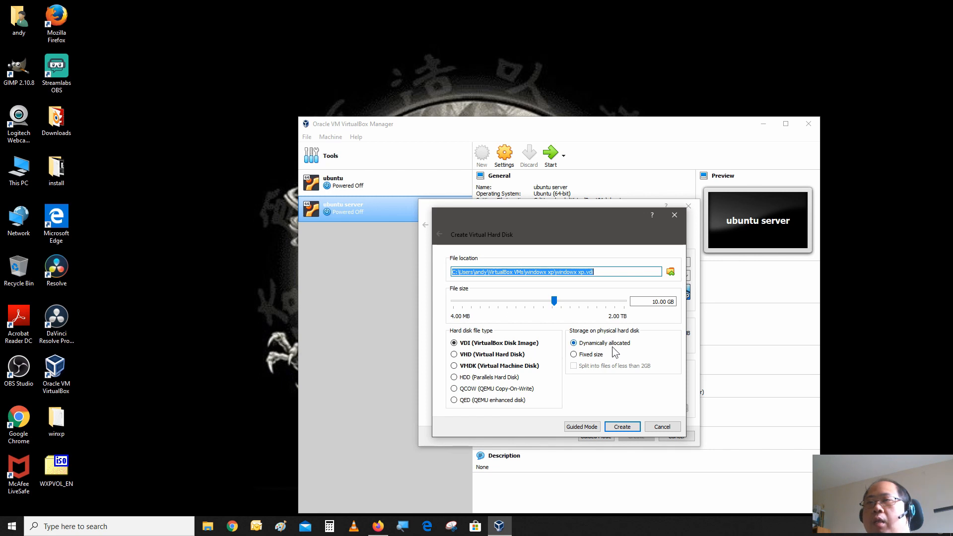
click(621, 430)
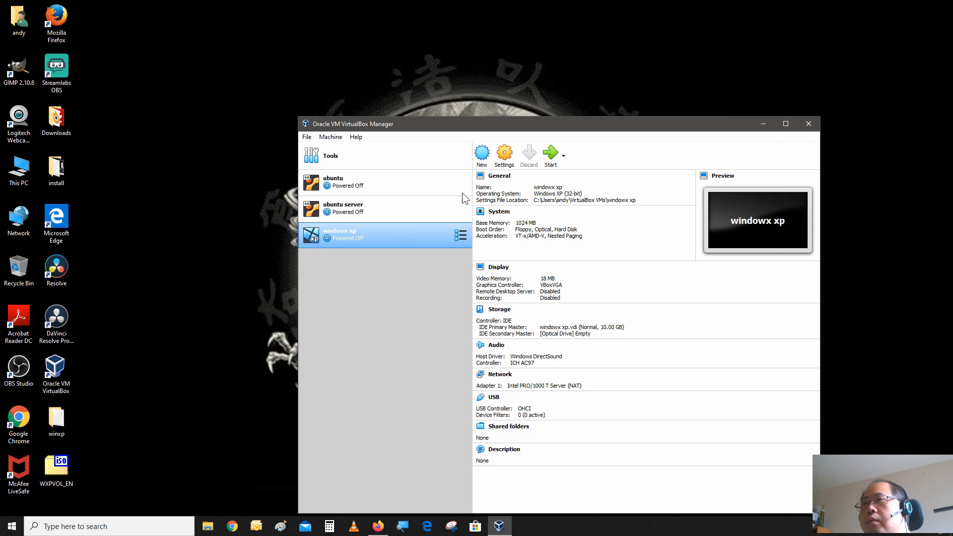
Open the VM's settings and raise the display's video memory to 128 MB.
click(513, 154)
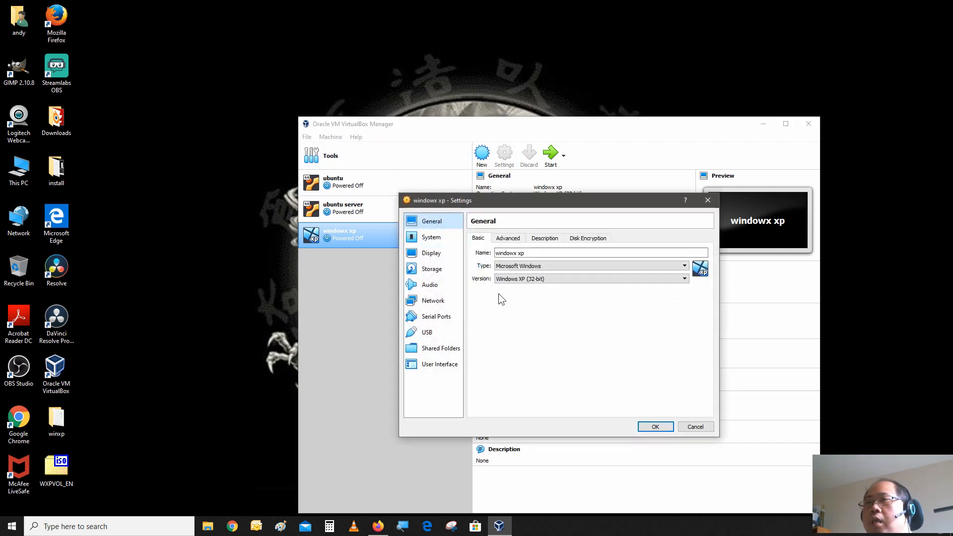
click(440, 255)
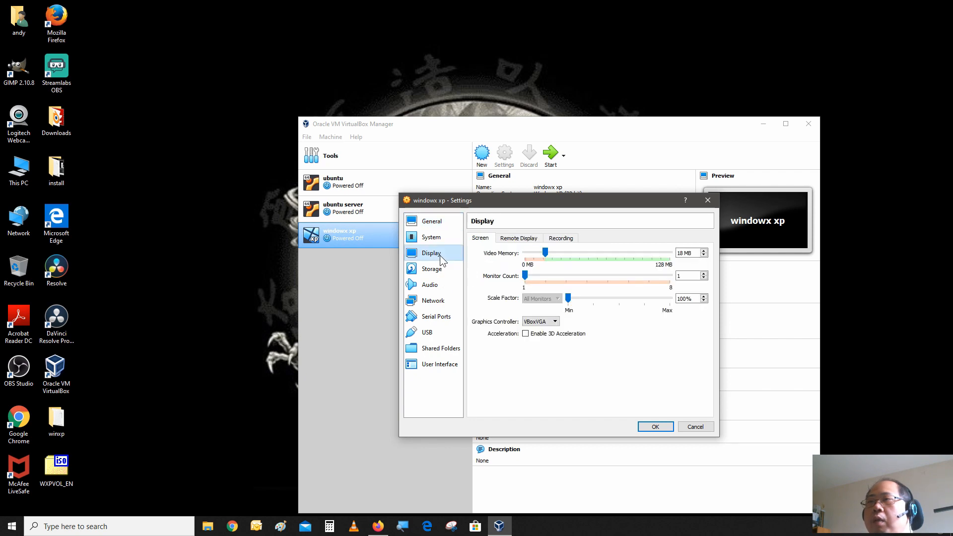
click(545, 251)
drag(544, 248, 601, 277)
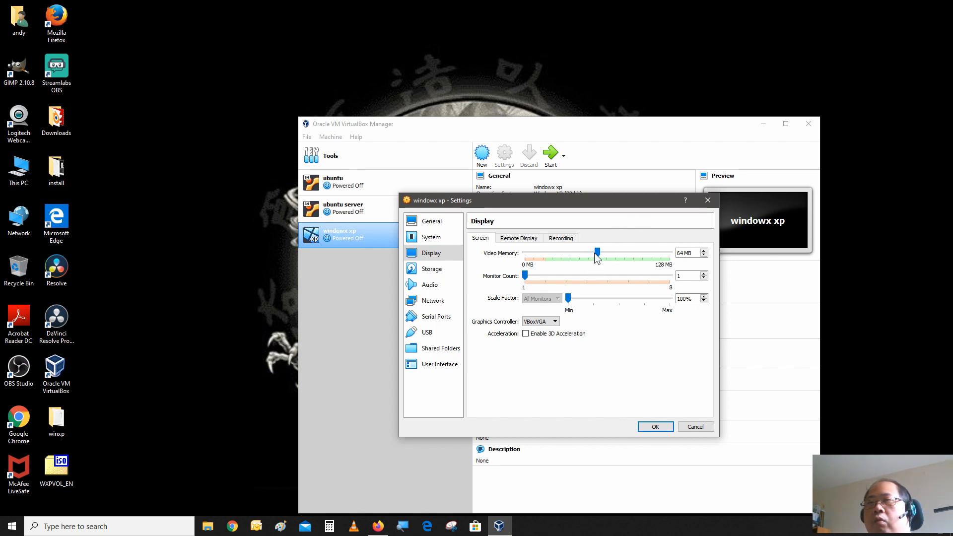
drag(595, 252, 694, 277)
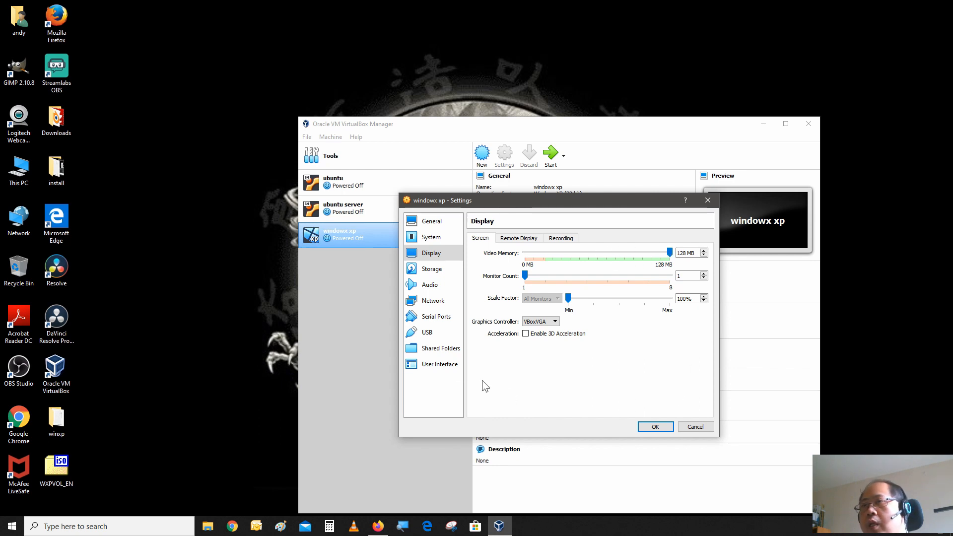
Attach the WXPVOL_EN.ISO disk image to the empty optical drive in storage settings.
click(422, 269)
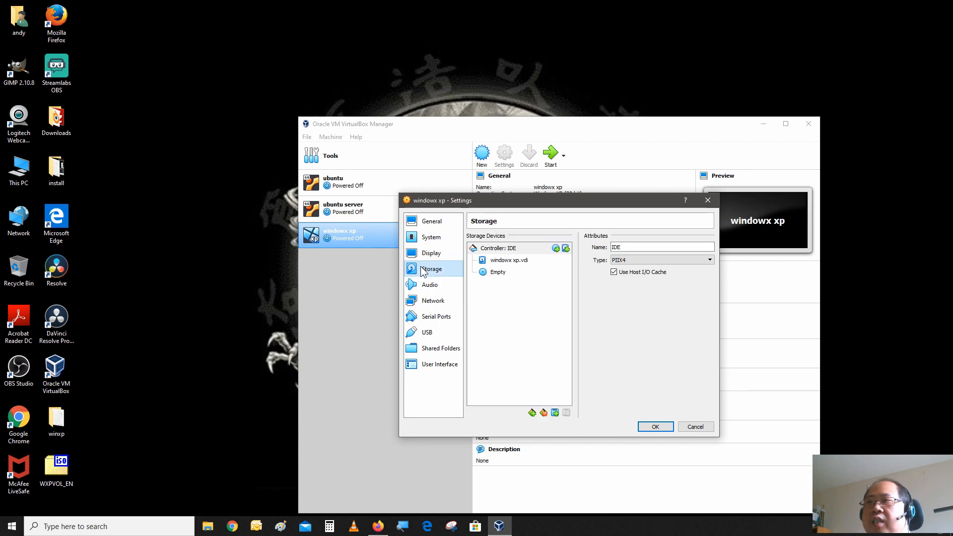
click(499, 272)
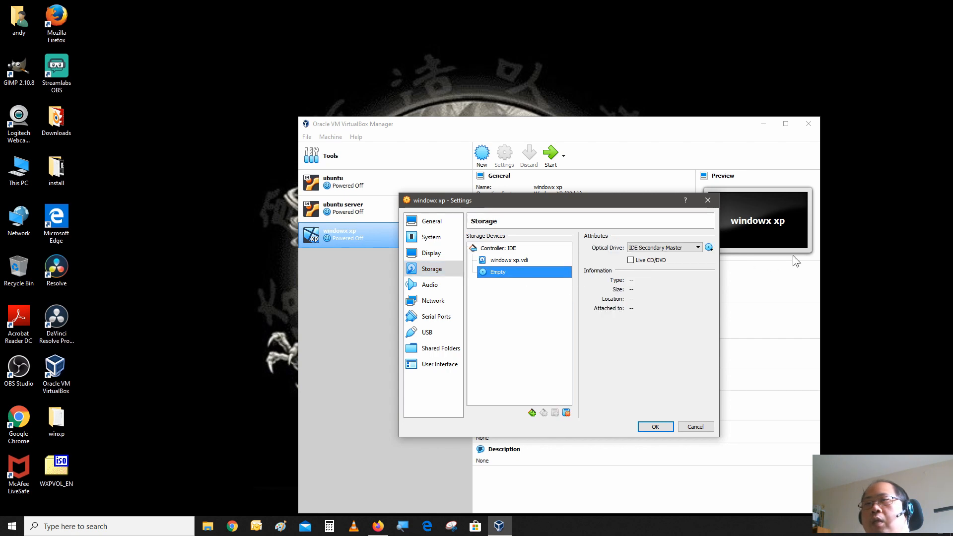
click(709, 248)
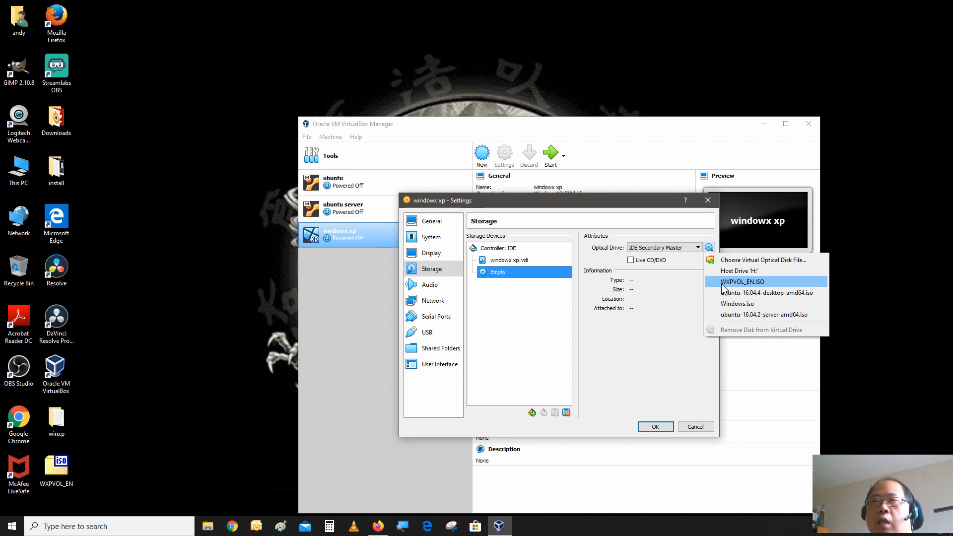
click(723, 283)
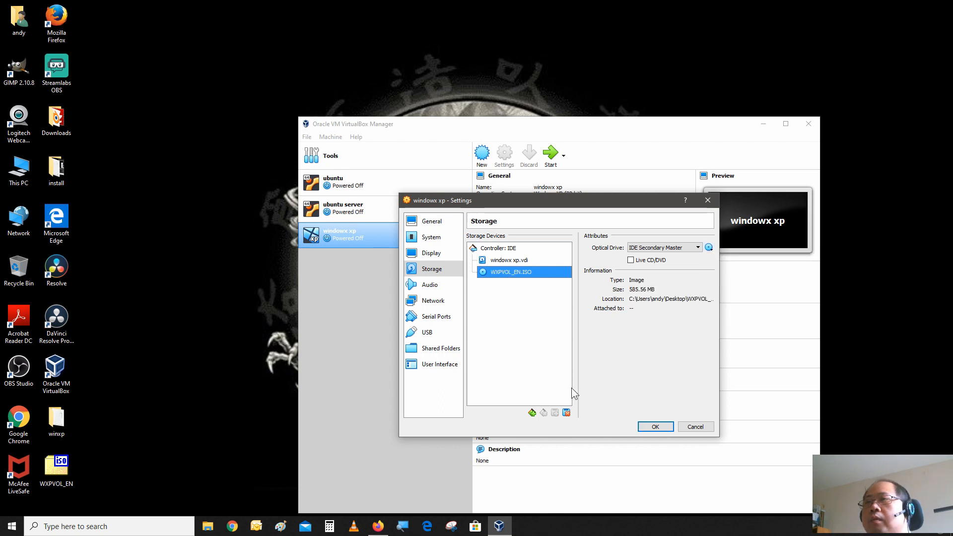
Disable the network adapter on Adapter 1 in the VM's network settings.
click(436, 304)
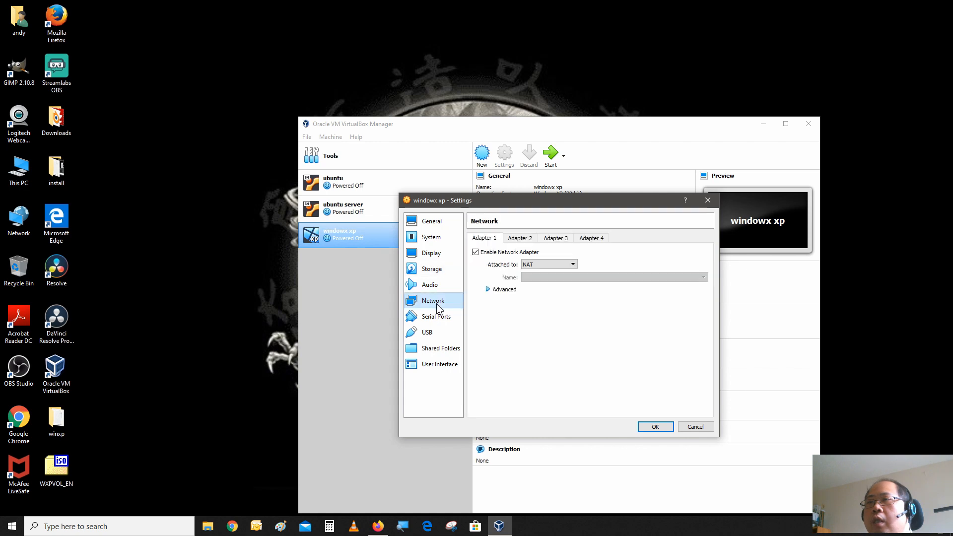
click(476, 254)
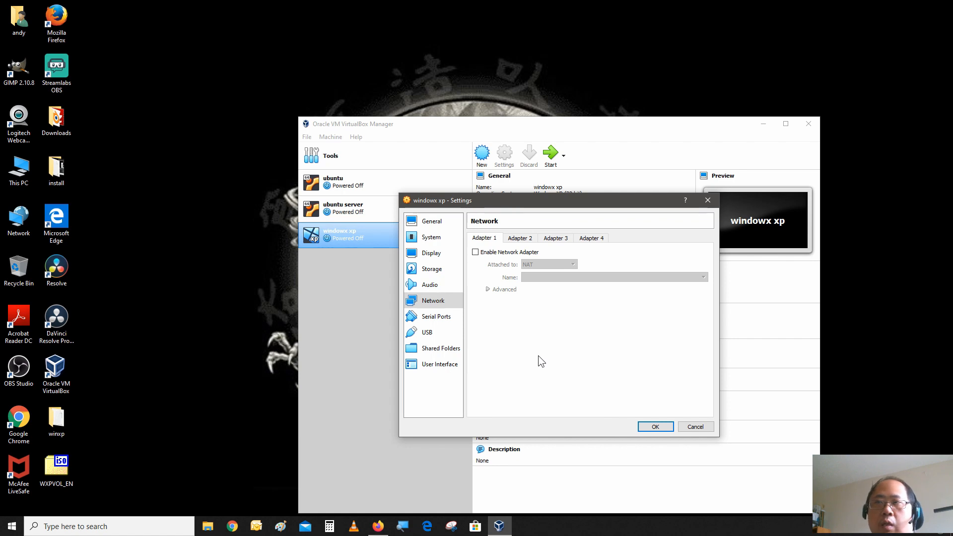
click(433, 336)
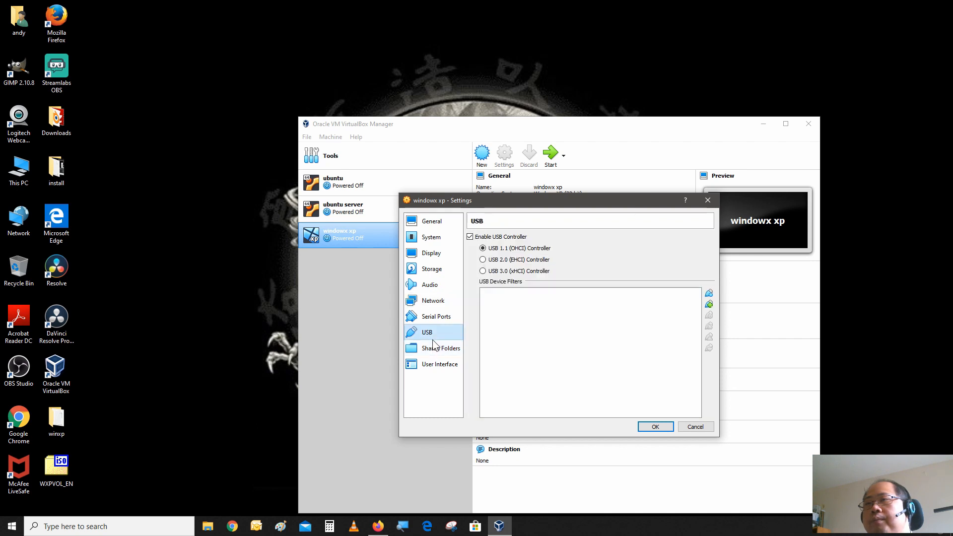
Add a shared folder pointing to the Desktop winxp folder, named winxp, with Auto-mount enabled.
click(435, 353)
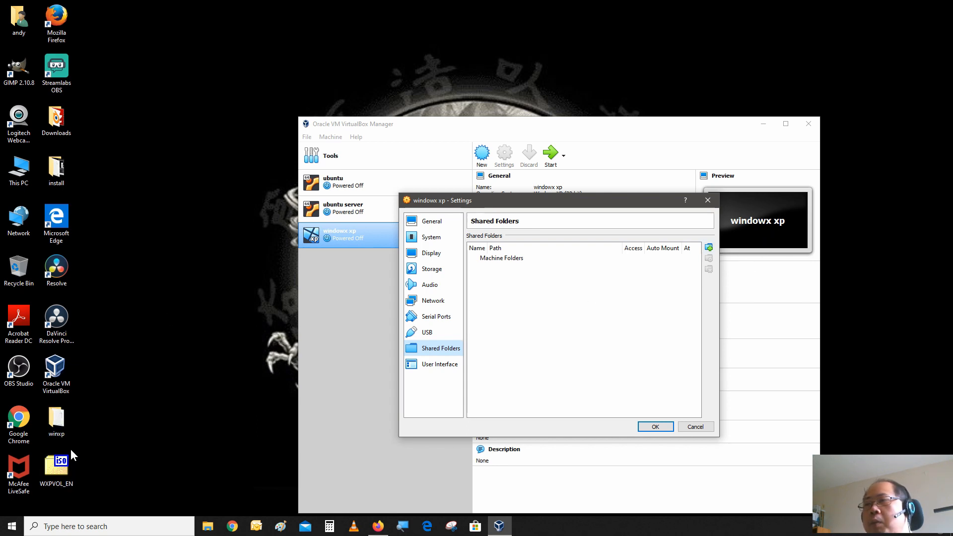
click(710, 247)
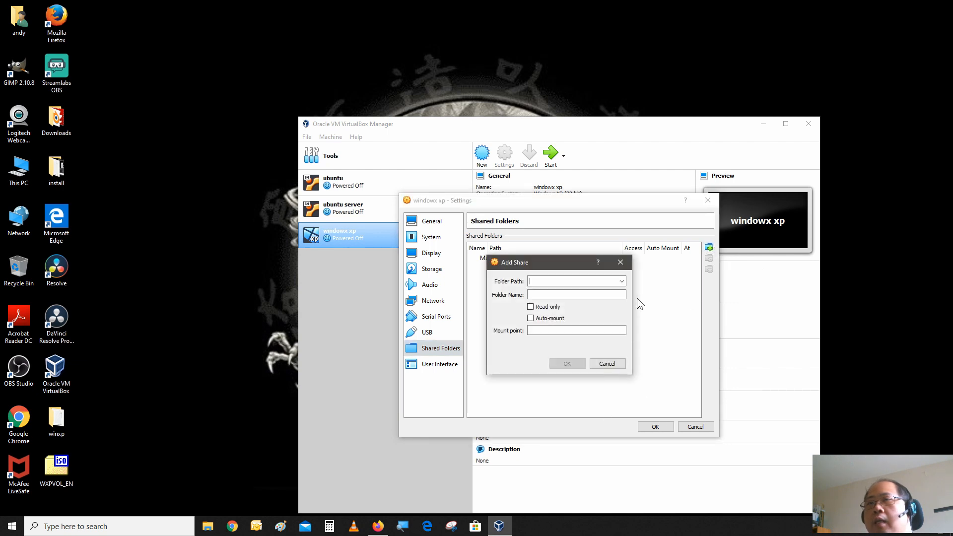
click(620, 282)
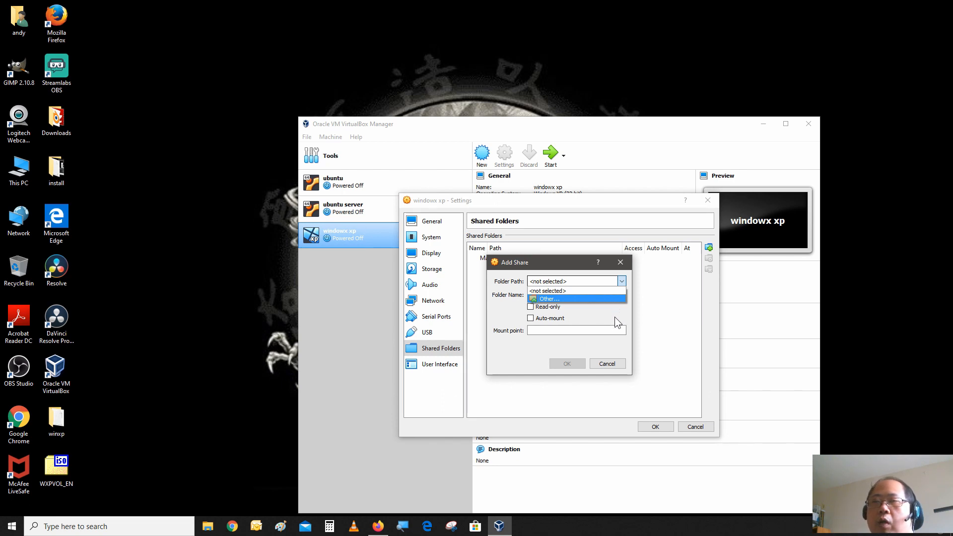
click(619, 298)
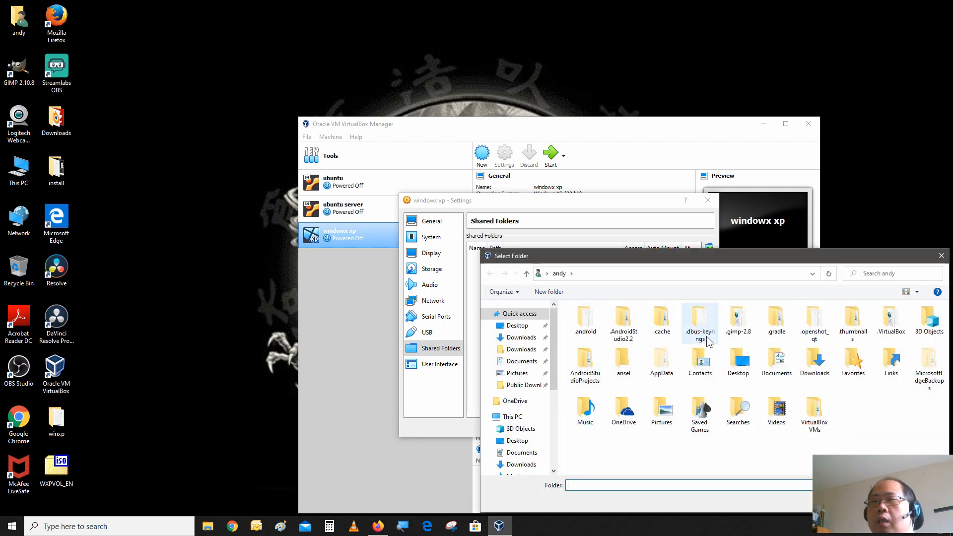
click(518, 326)
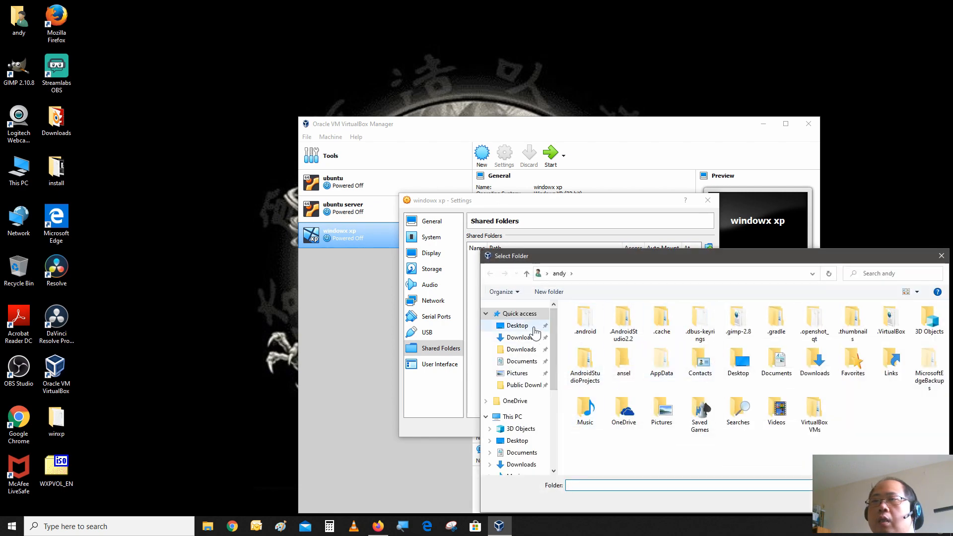
click(574, 343)
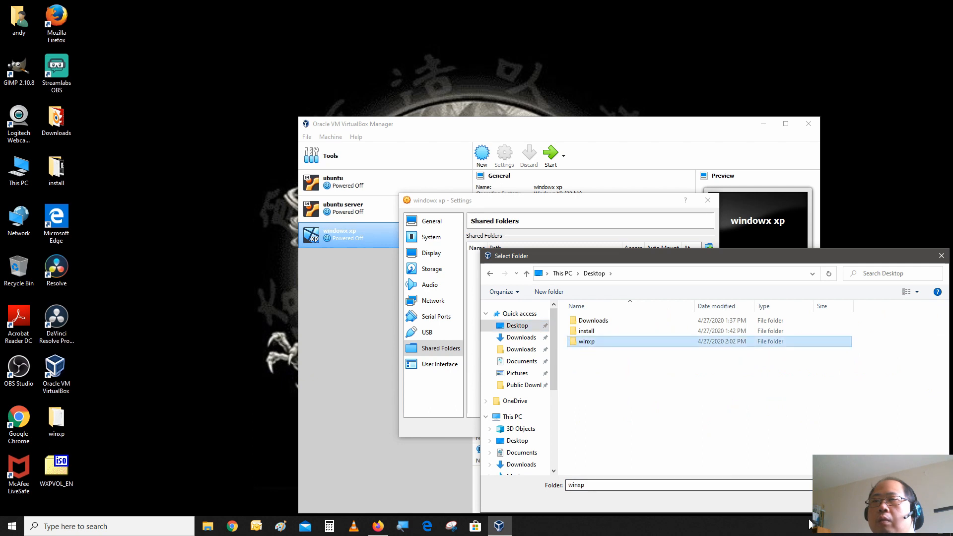
click(872, 501)
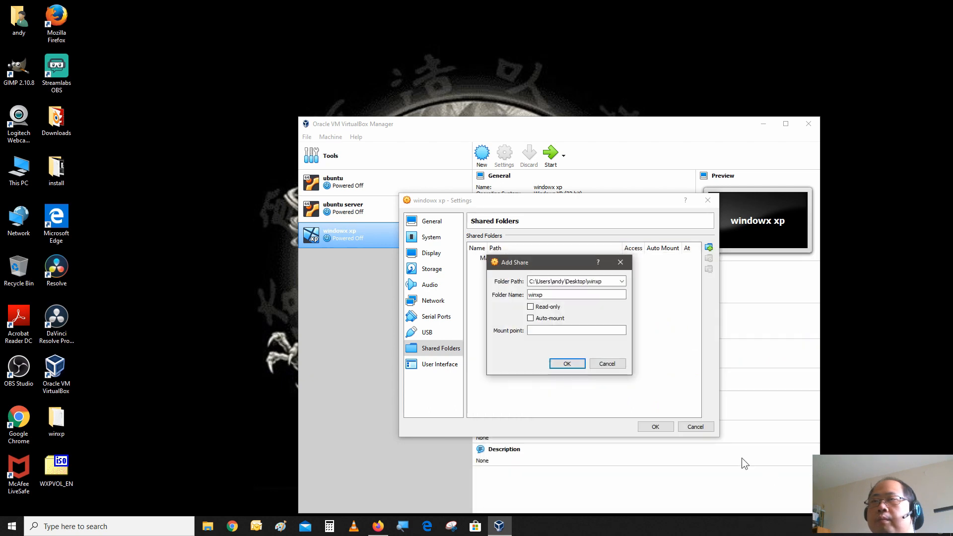
click(550, 320)
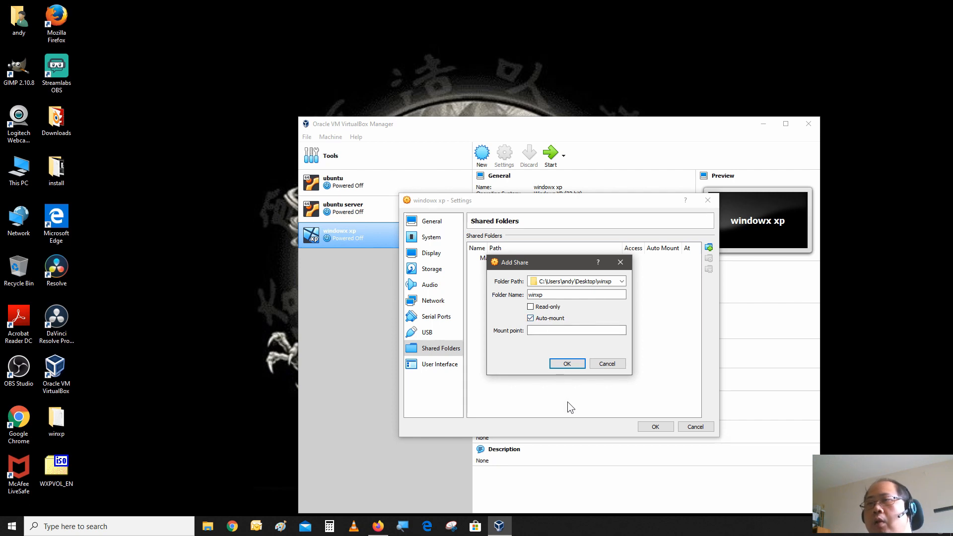
click(577, 366)
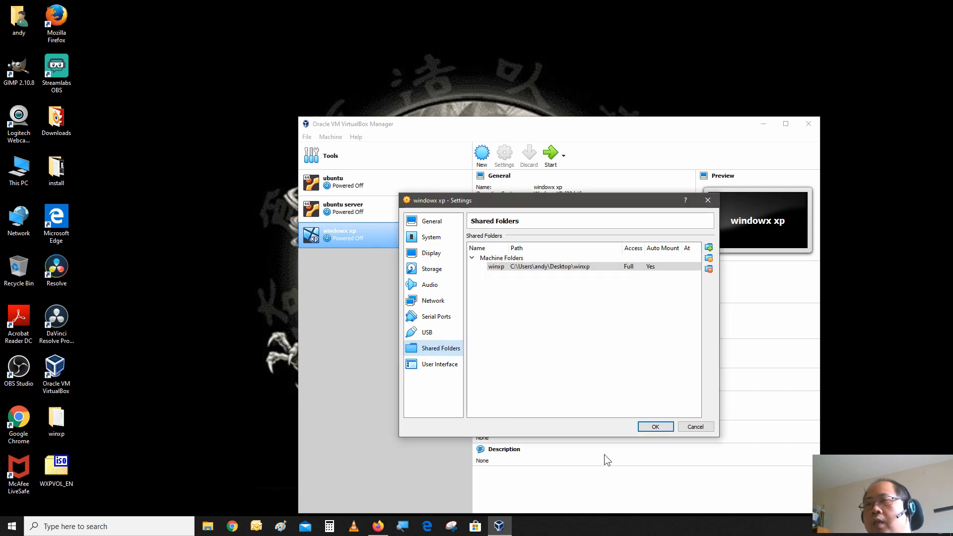
Save the VM settings, boot the windowx xp machine and start Windows XP setup.
click(654, 427)
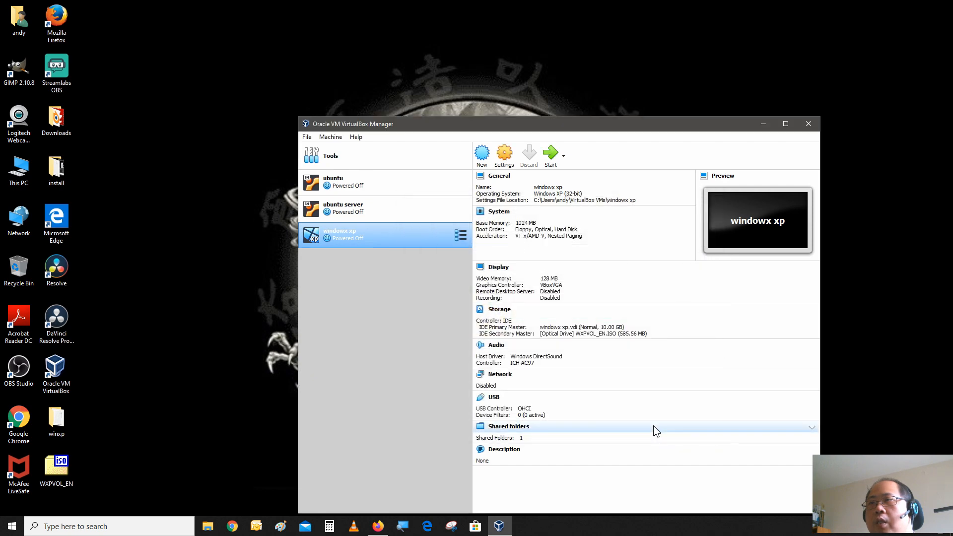
double_click(398, 243)
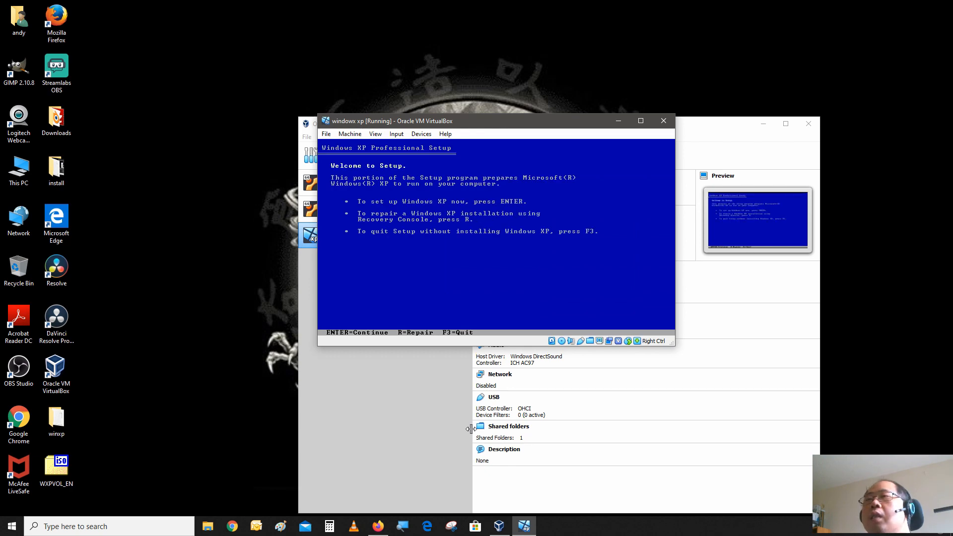
key(Return)
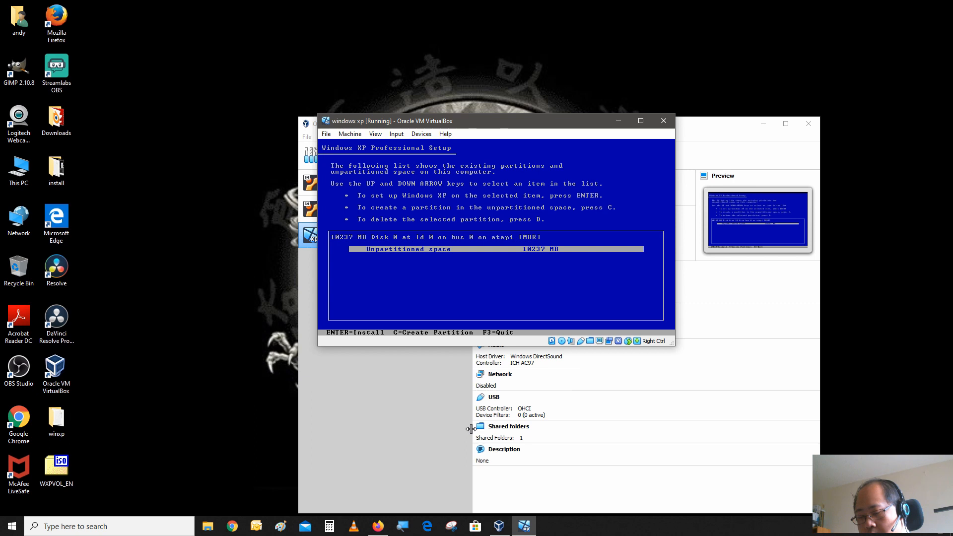
Install Windows XP on the unpartitioned space, formatting the partition with the NTFS file system.
key(Return)
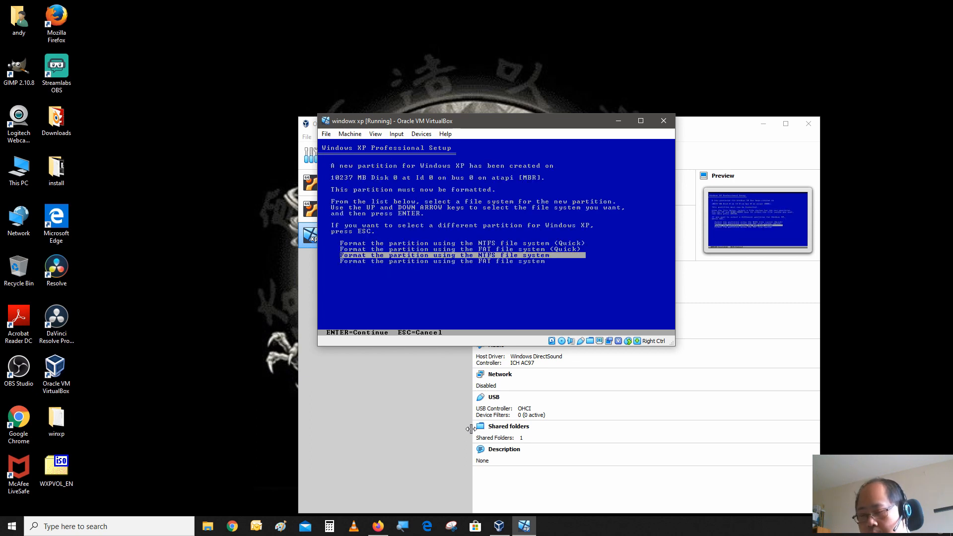
key(Return)
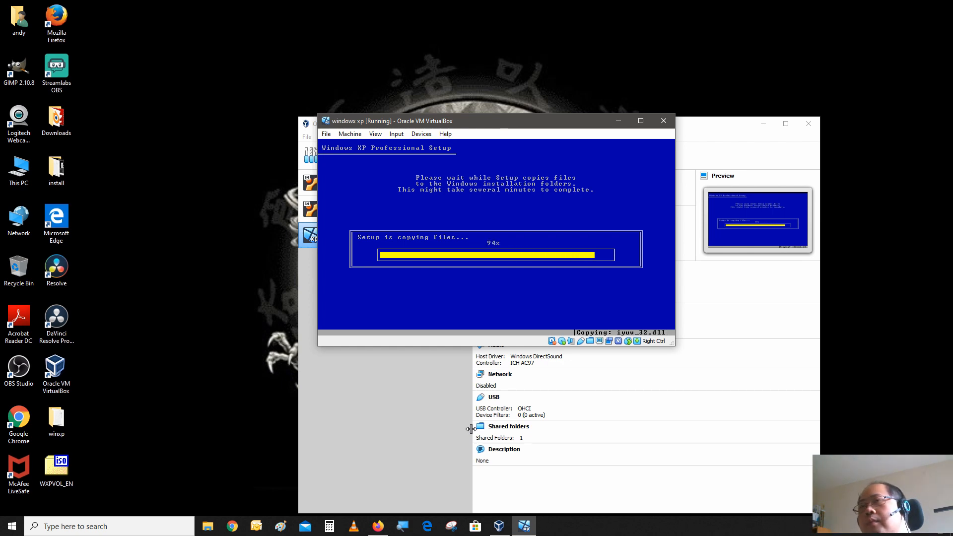
key(Return)
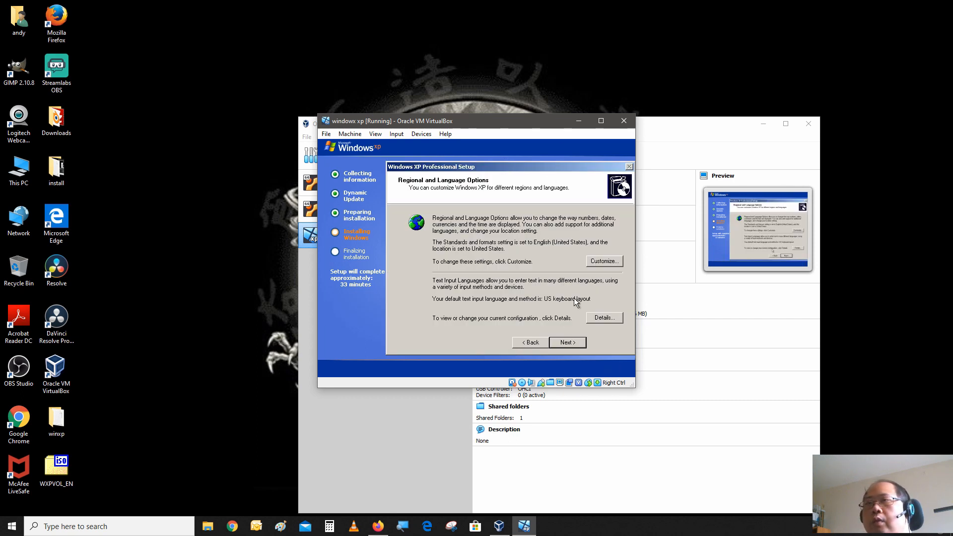
Advance through the setup pages, entering b as the organization and keeping the regional, product key and time settings.
click(566, 344)
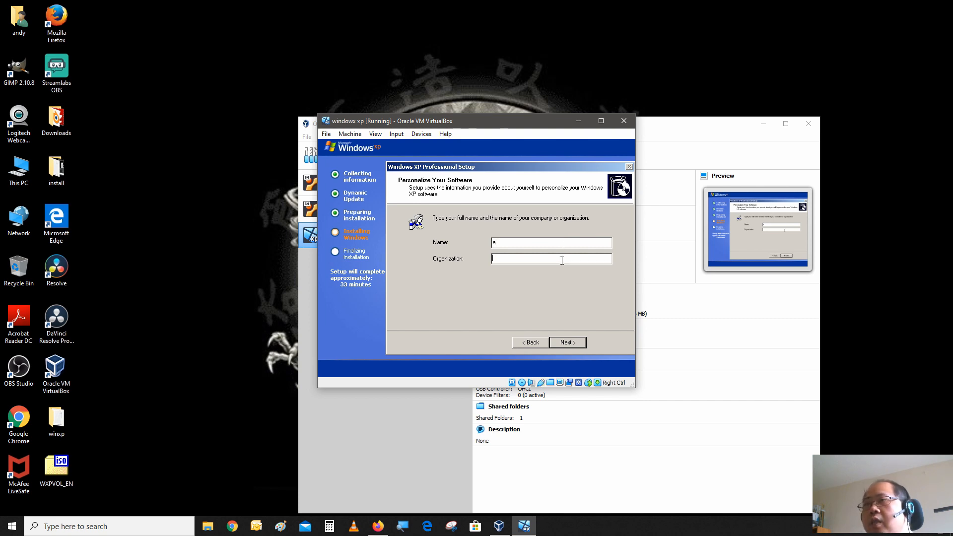
click(568, 254)
text(b)
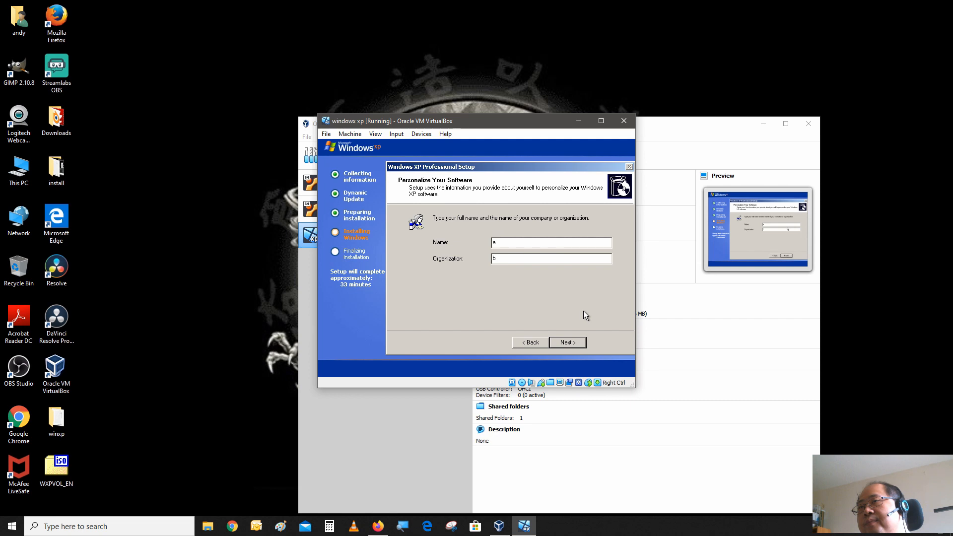
click(561, 342)
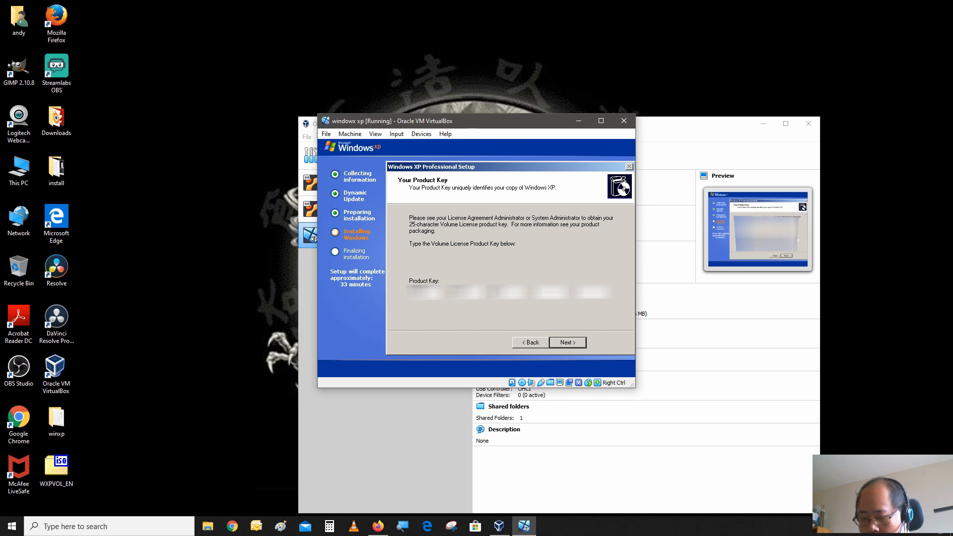
click(567, 343)
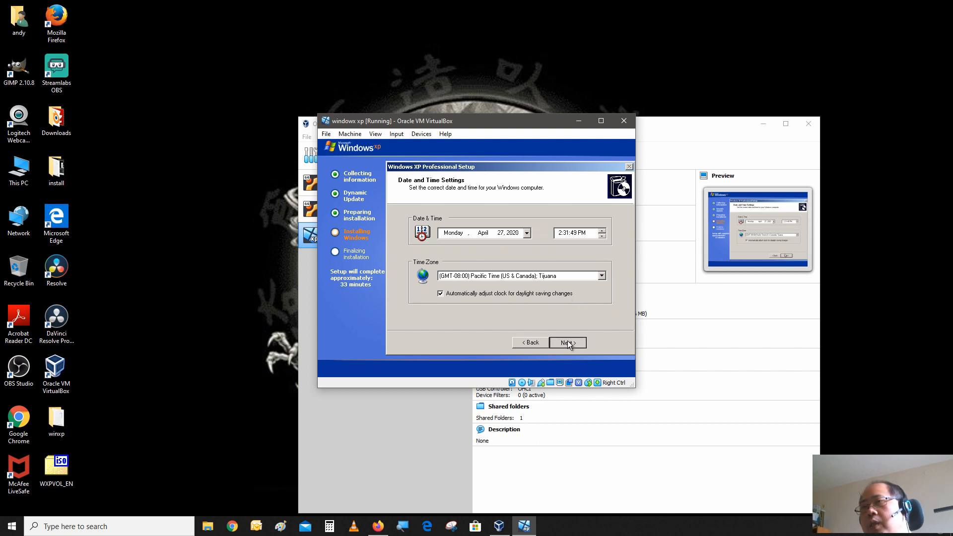
click(567, 341)
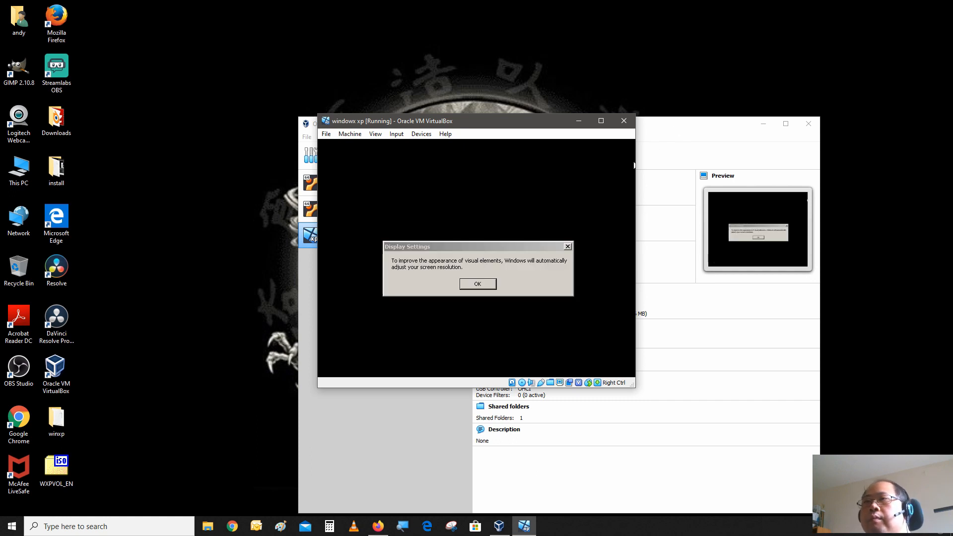
Accept the automatic screen resolution change and choose Not right now for Automatic Updates.
click(487, 284)
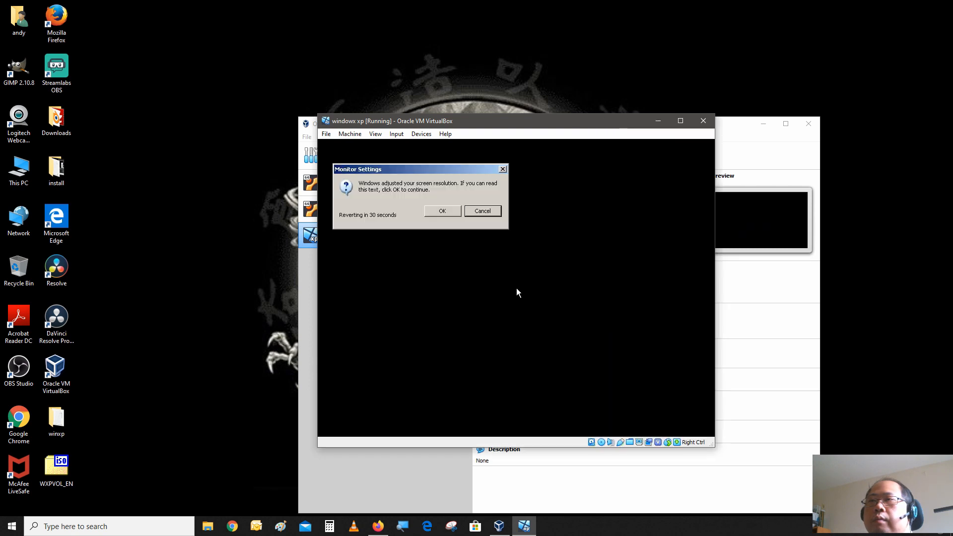
click(454, 212)
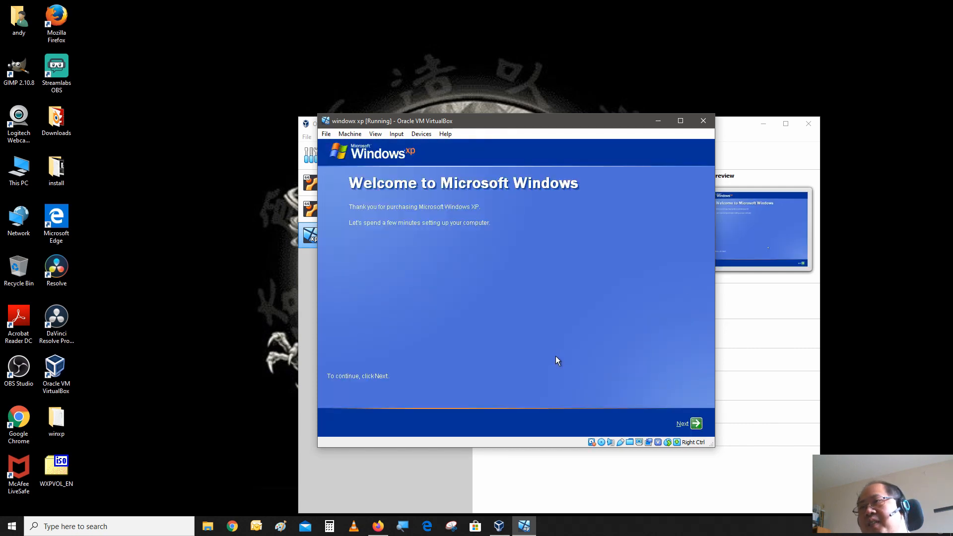
click(693, 423)
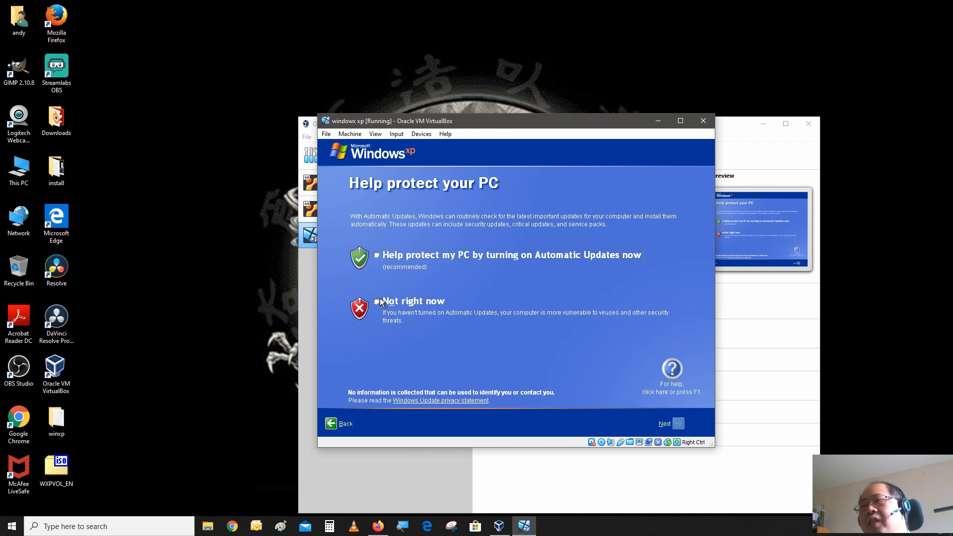
click(379, 301)
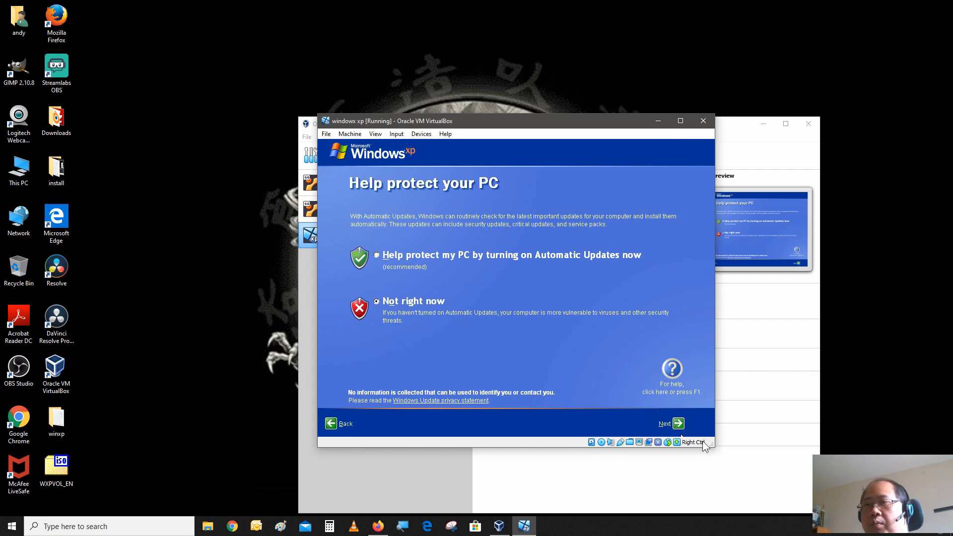
click(677, 423)
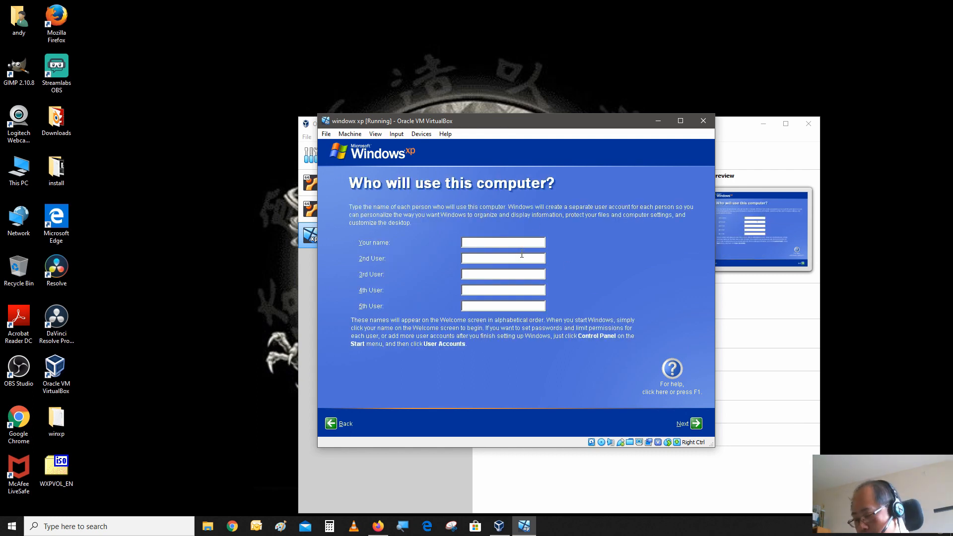
Enter a user account name and finish the Windows welcome setup.
text(a)
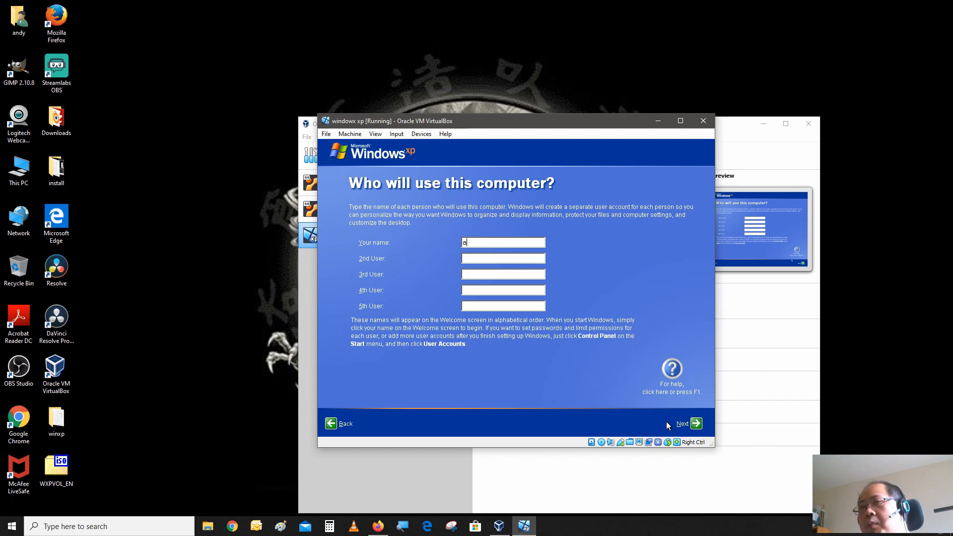
click(700, 424)
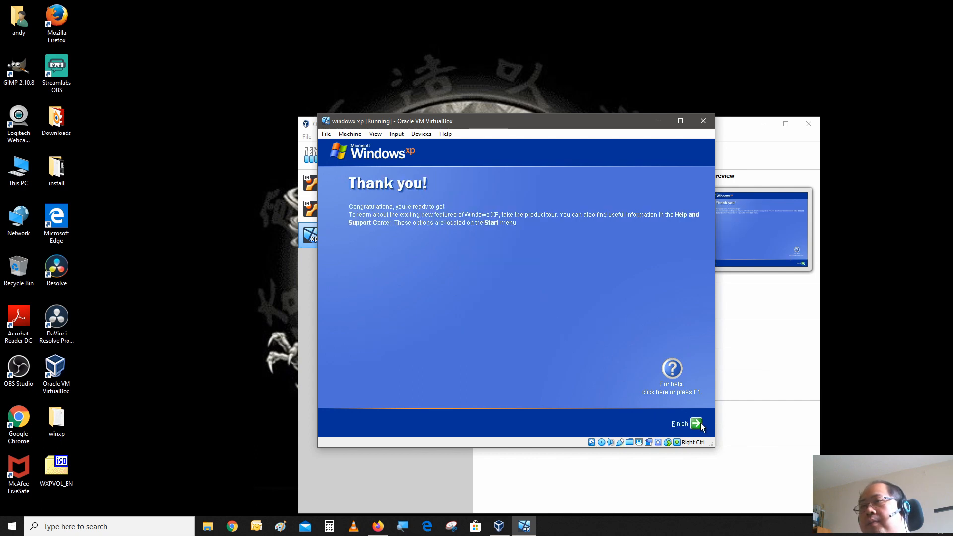
click(698, 423)
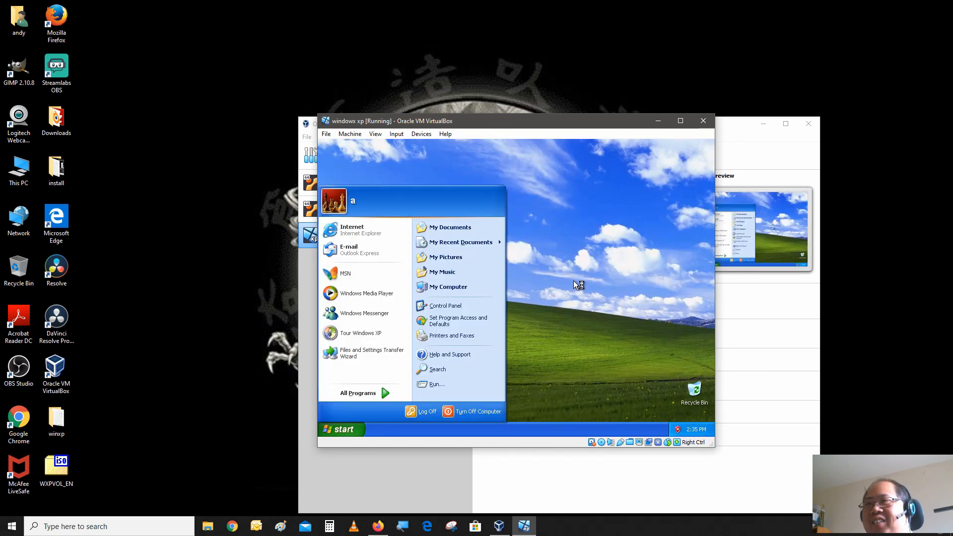
Show My Documents, My Computer and Internet Explorer icons on the desktop through Display Properties, then dismiss the tour tip.
click(574, 280)
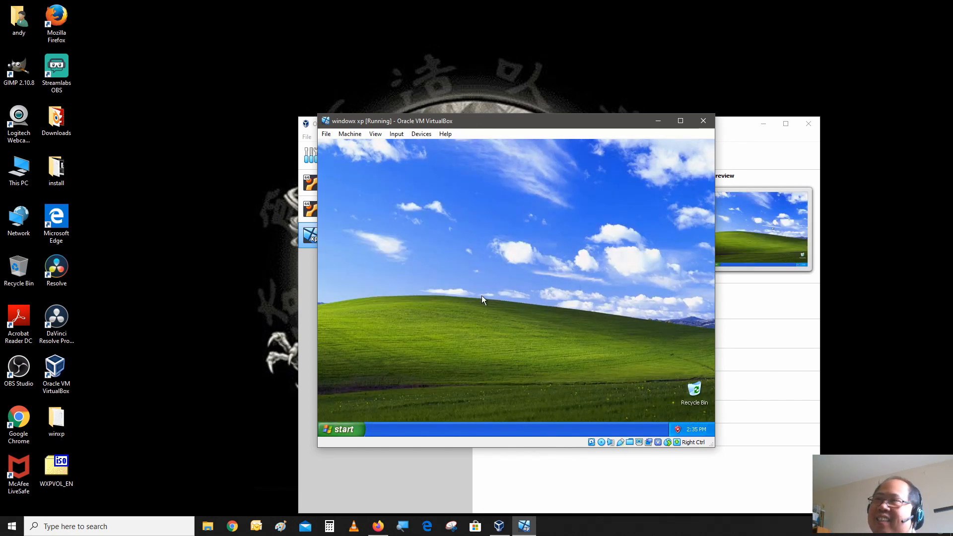
right_click(494, 189)
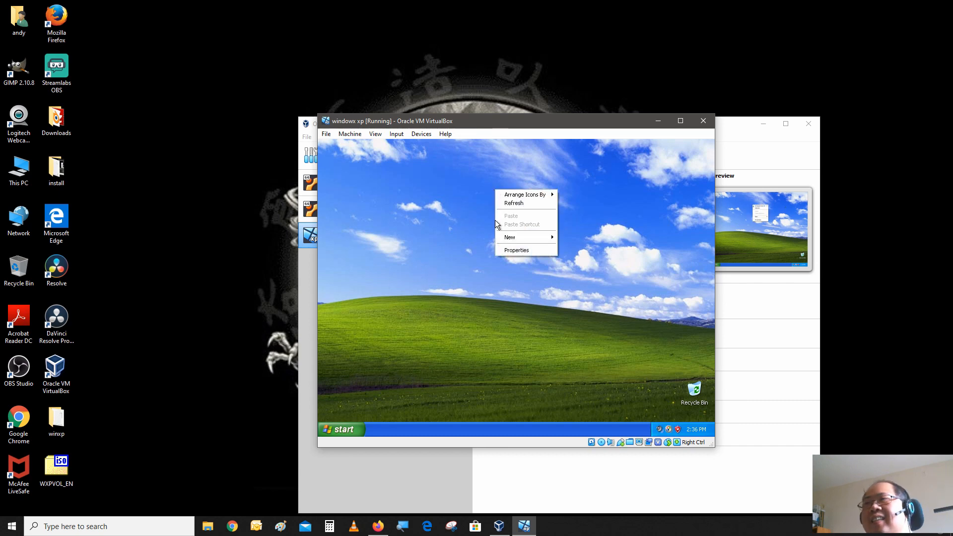
click(503, 251)
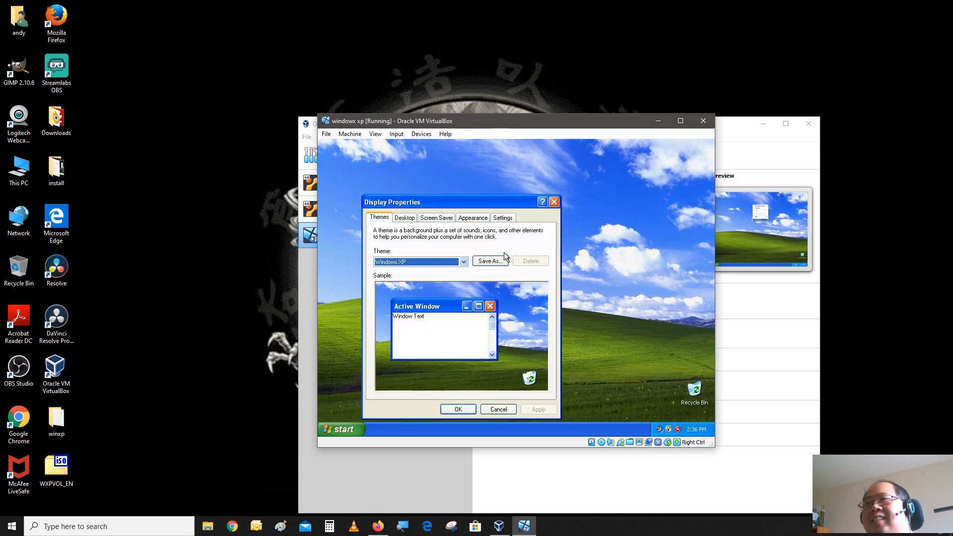
click(415, 219)
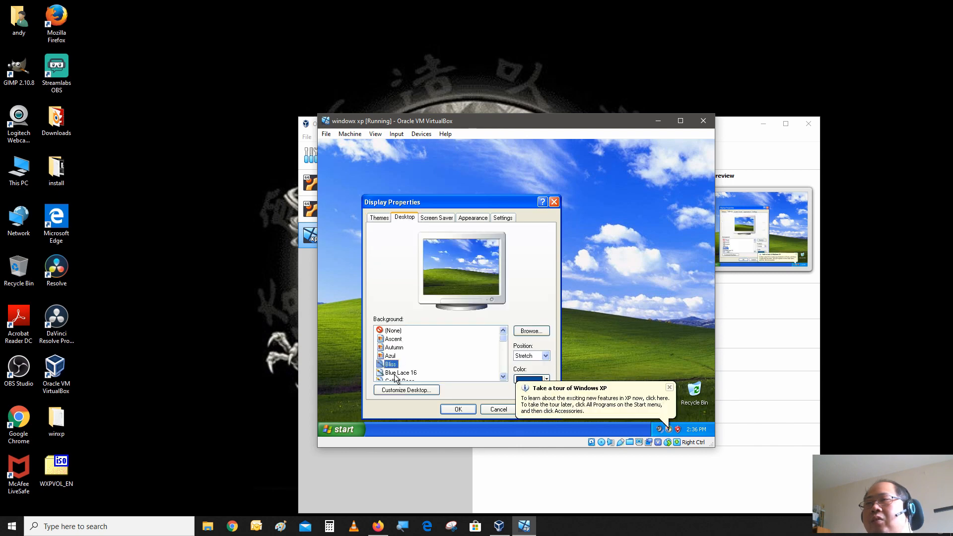
click(400, 387)
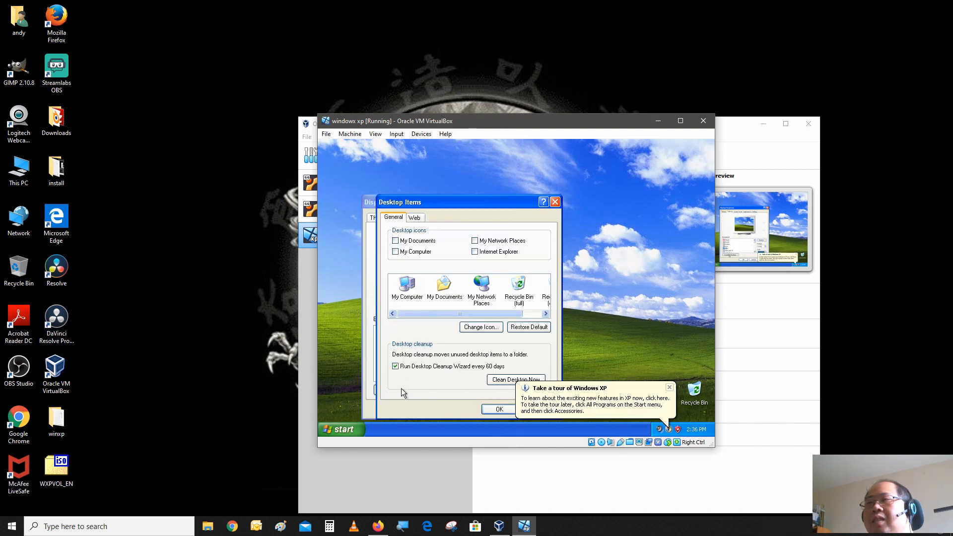
click(428, 252)
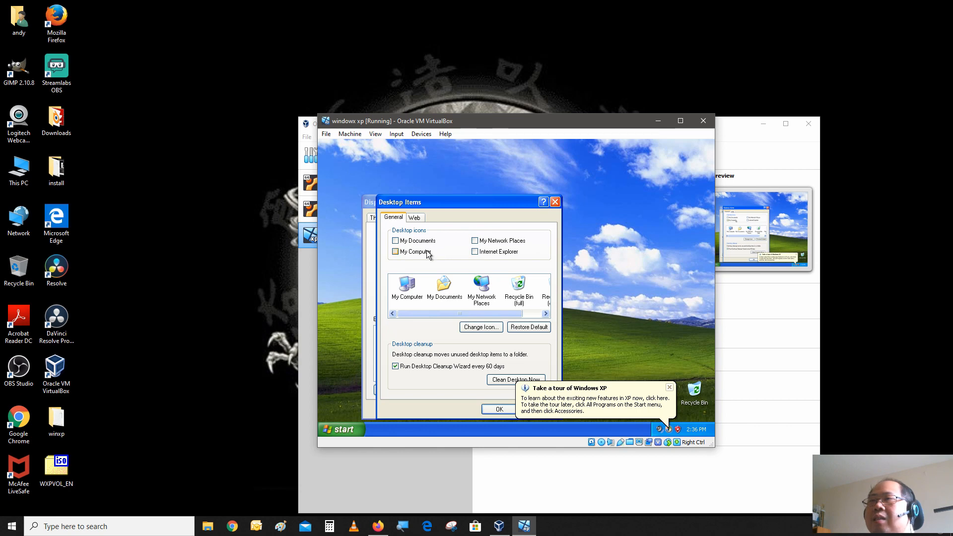
click(430, 241)
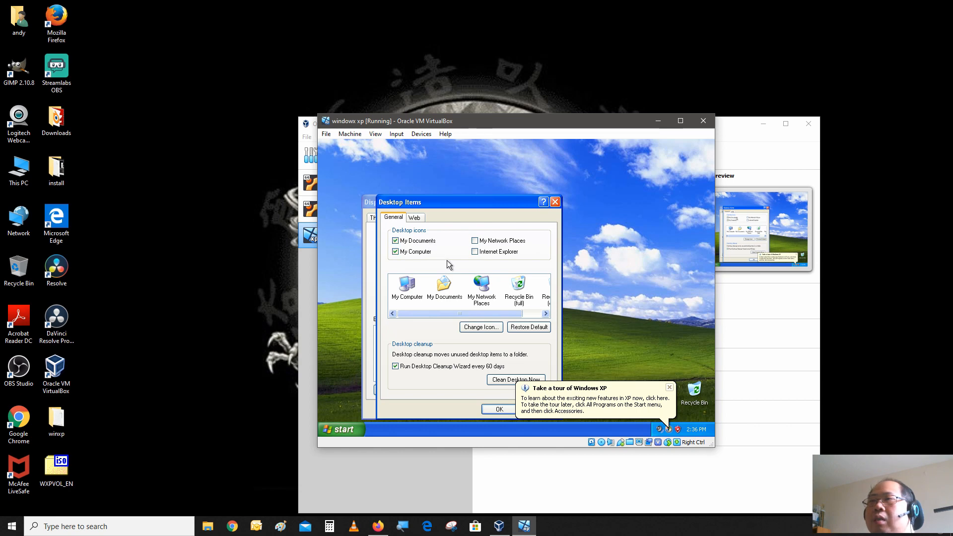
click(473, 251)
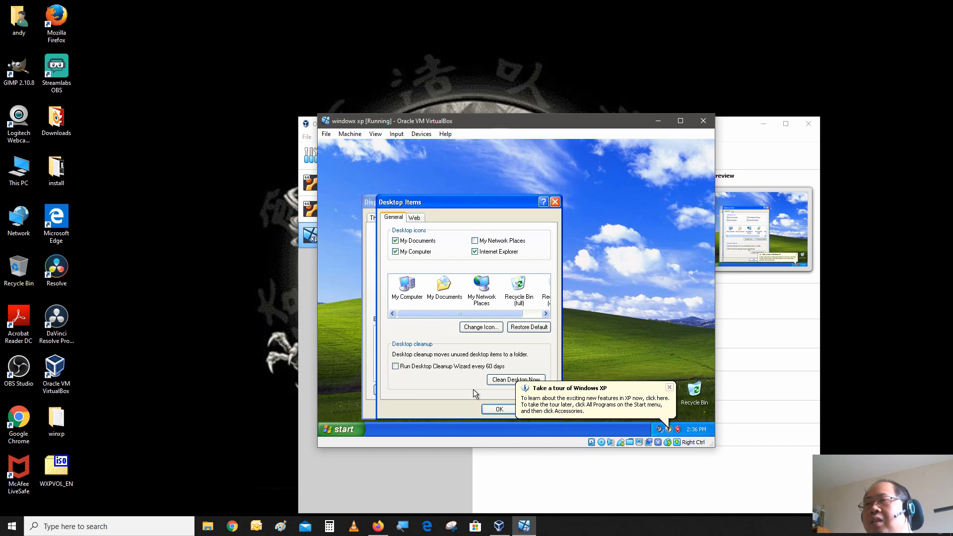
click(499, 412)
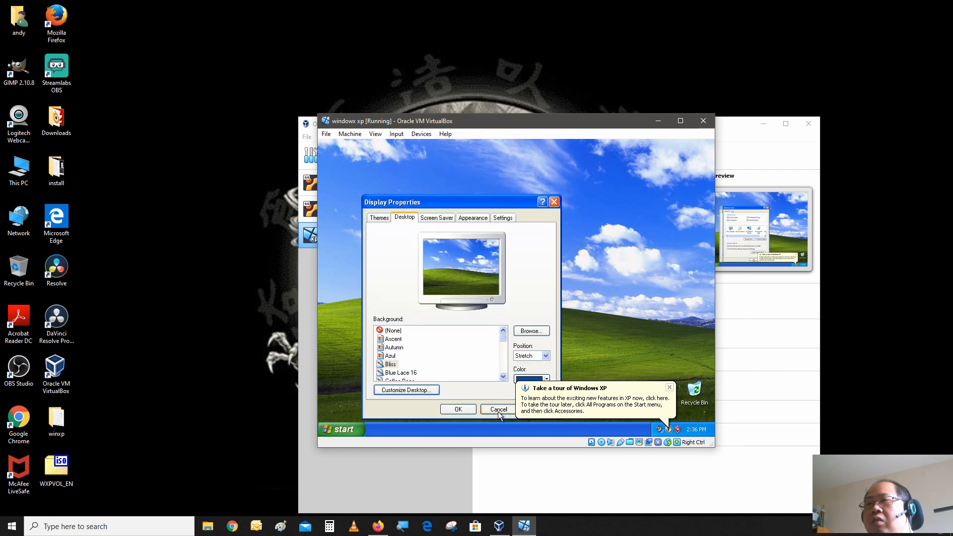
click(472, 410)
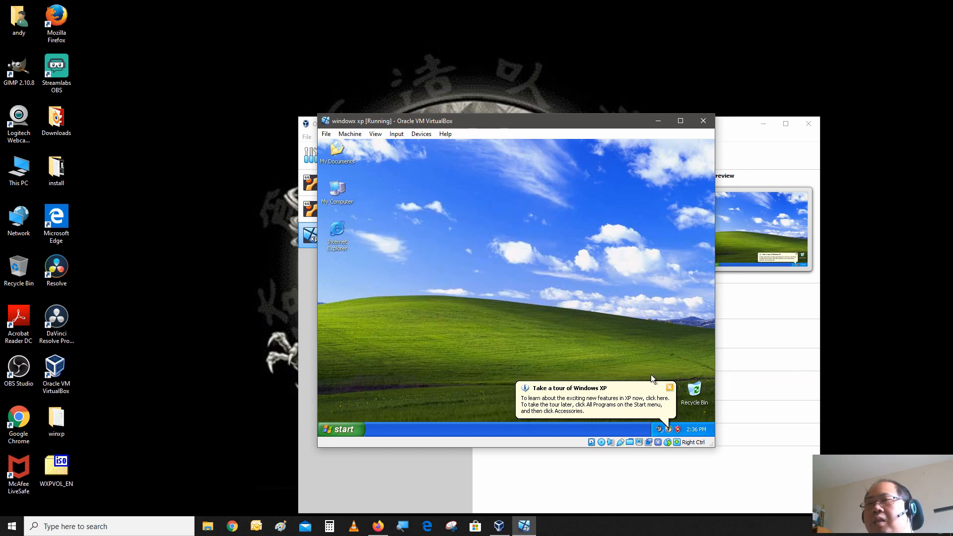
click(670, 388)
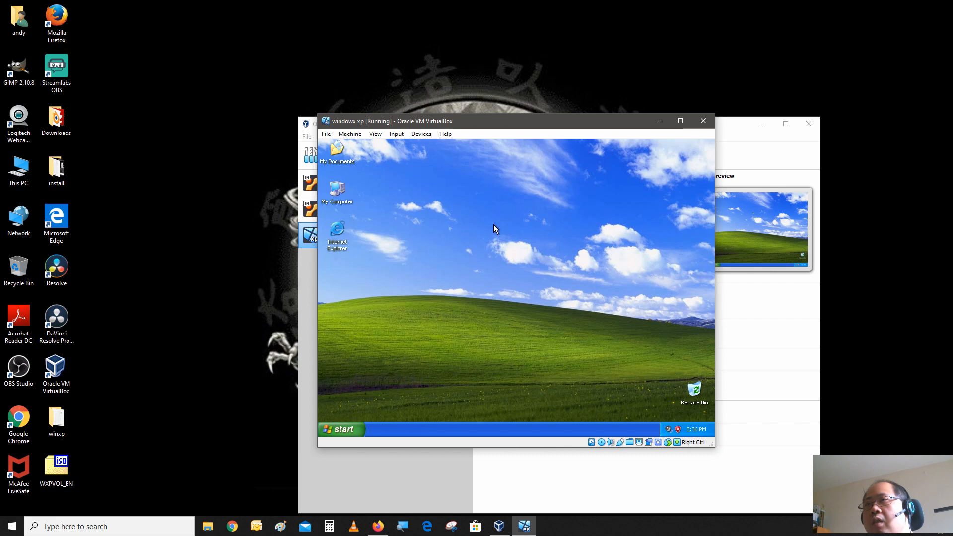
Insert the Guest Additions CD image and run its setup, keeping the default destination folder and components.
click(428, 135)
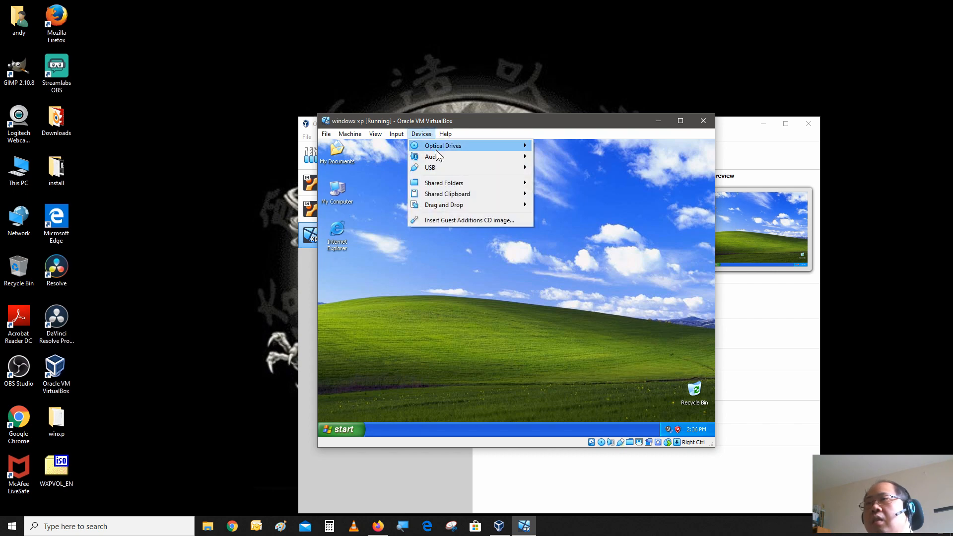
click(451, 219)
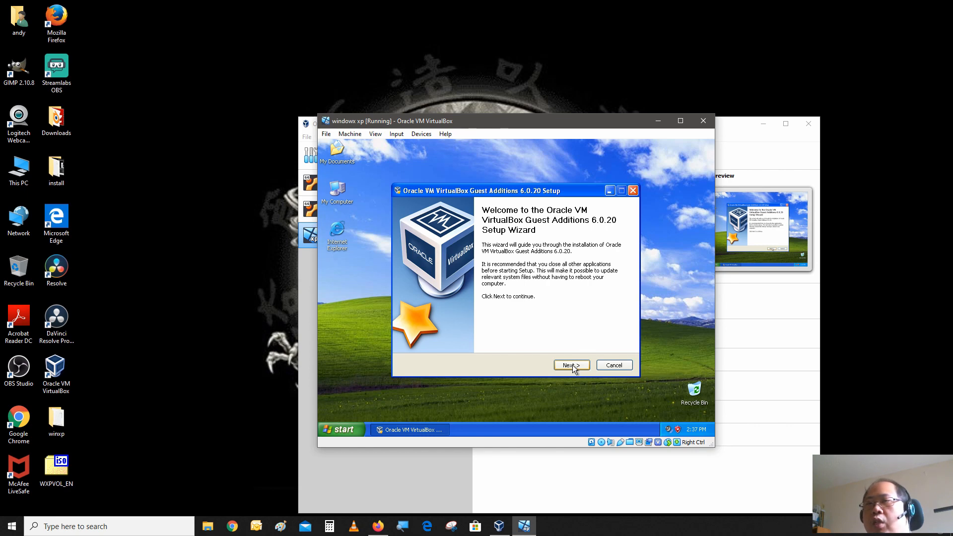
click(572, 365)
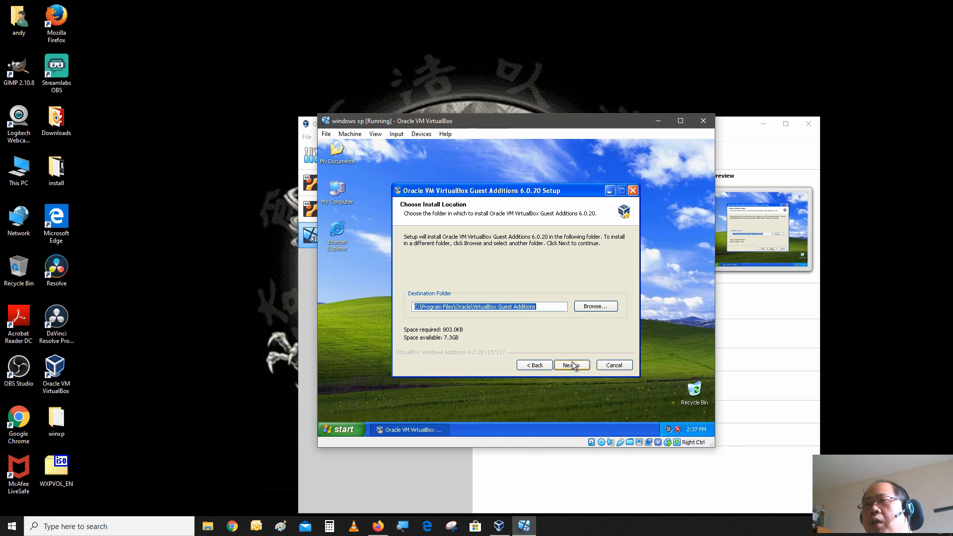
click(572, 365)
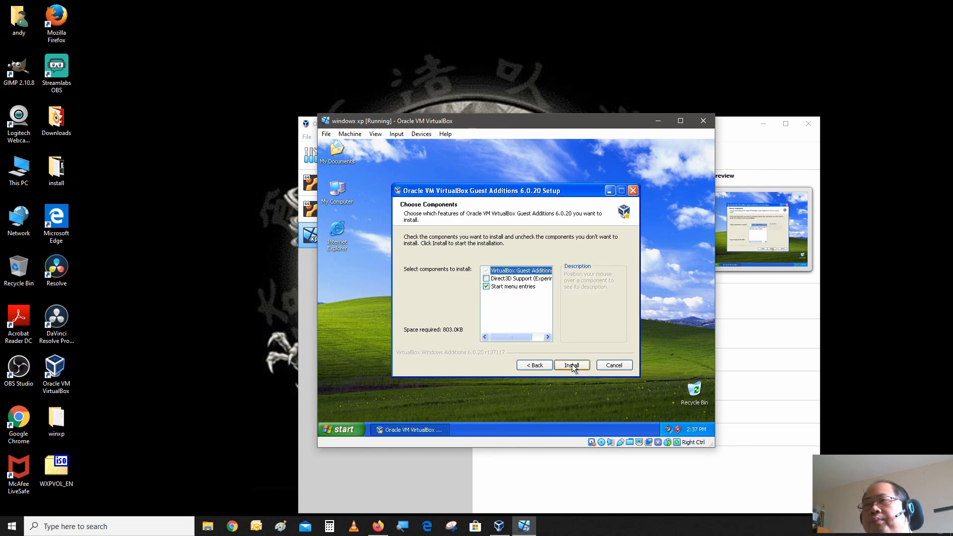
click(572, 365)
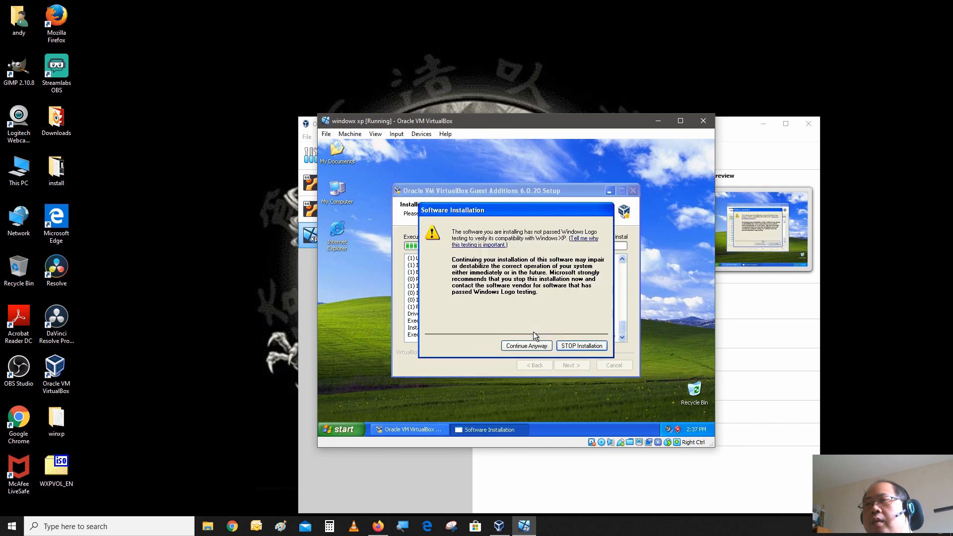
Continue past the Windows Logo compatibility warnings and finish the Guest Additions setup with Reboot now.
click(533, 344)
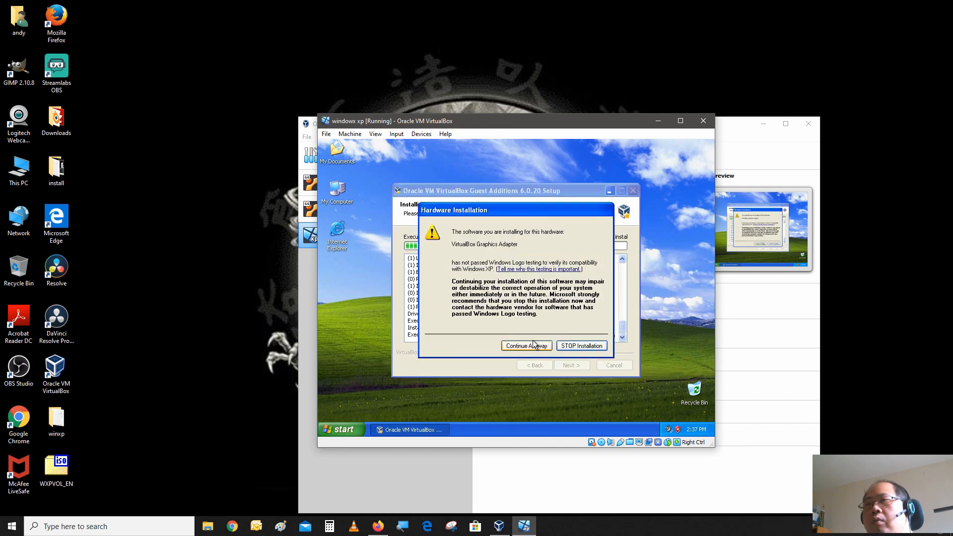
click(533, 346)
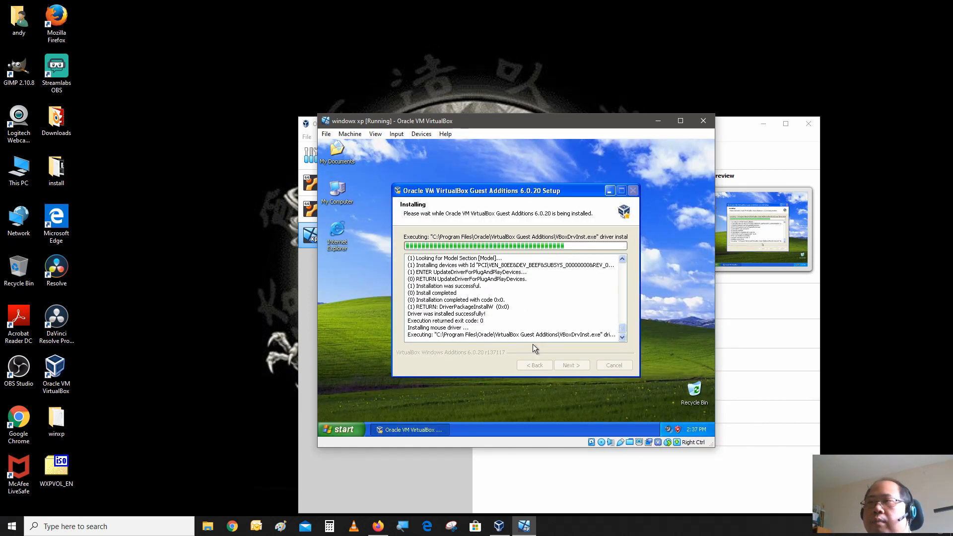
click(533, 345)
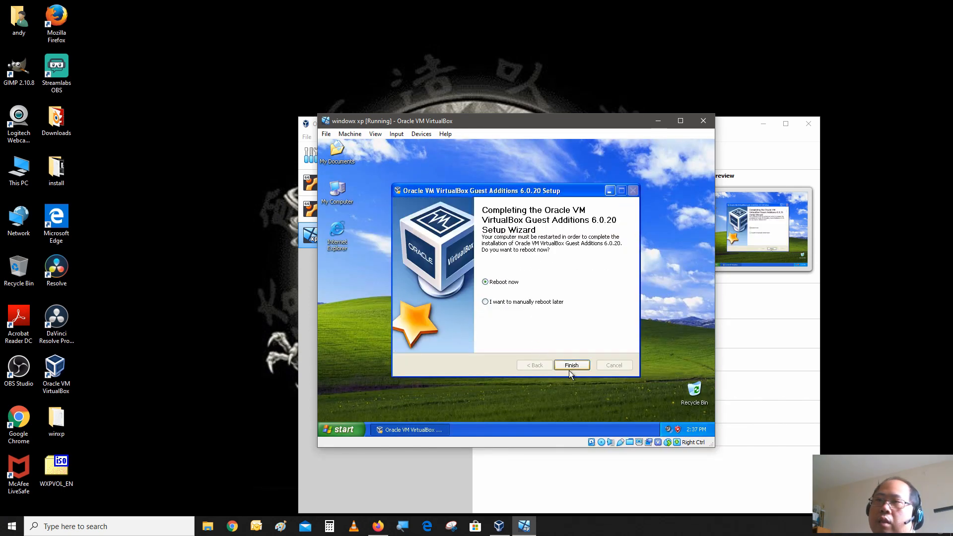
click(570, 366)
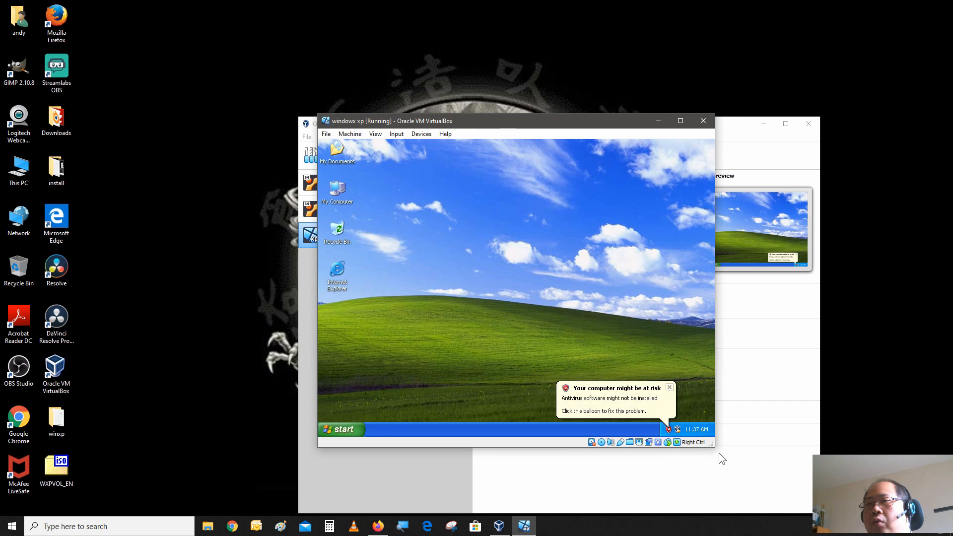
Enlarge the virtual machine window and browse the shared winxp network drive Z from My Computer, then close it.
drag(713, 448, 842, 502)
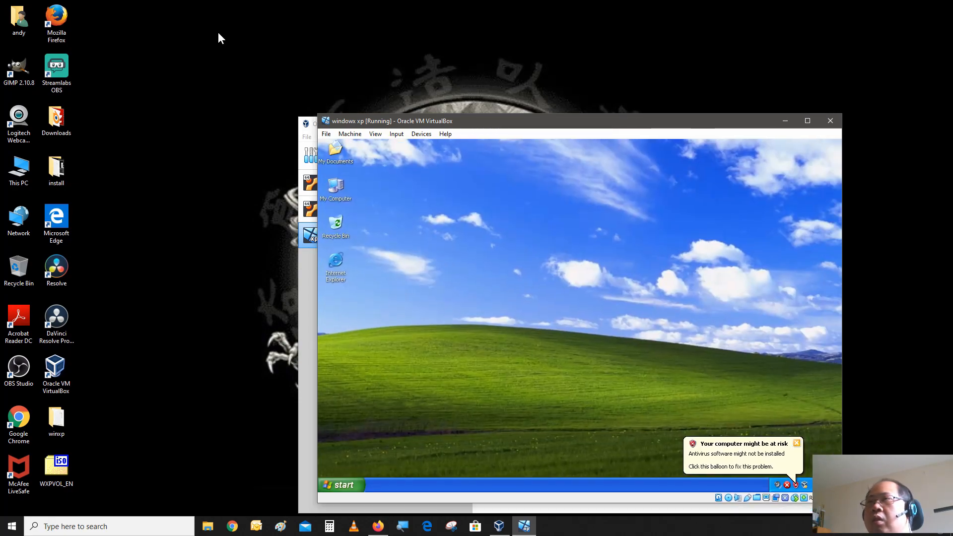
double_click(343, 182)
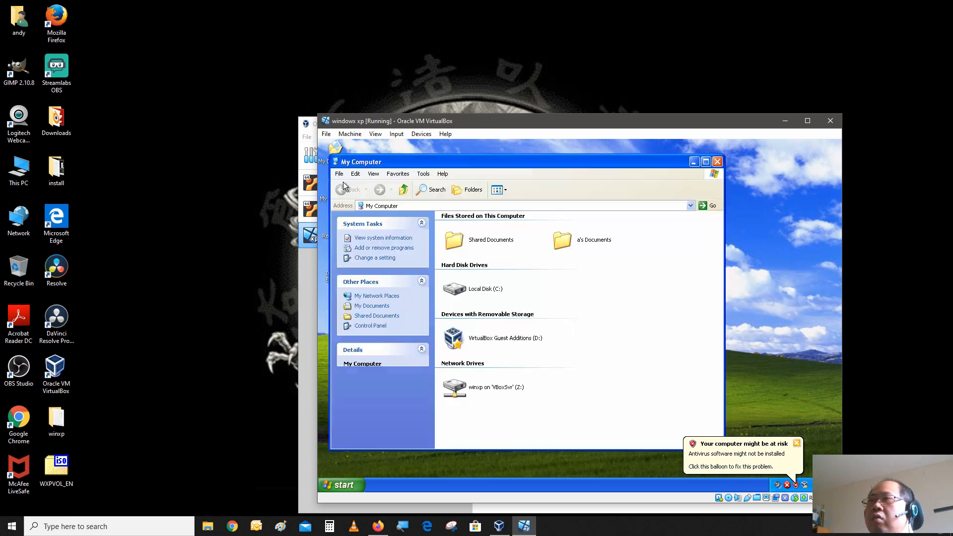
double_click(457, 393)
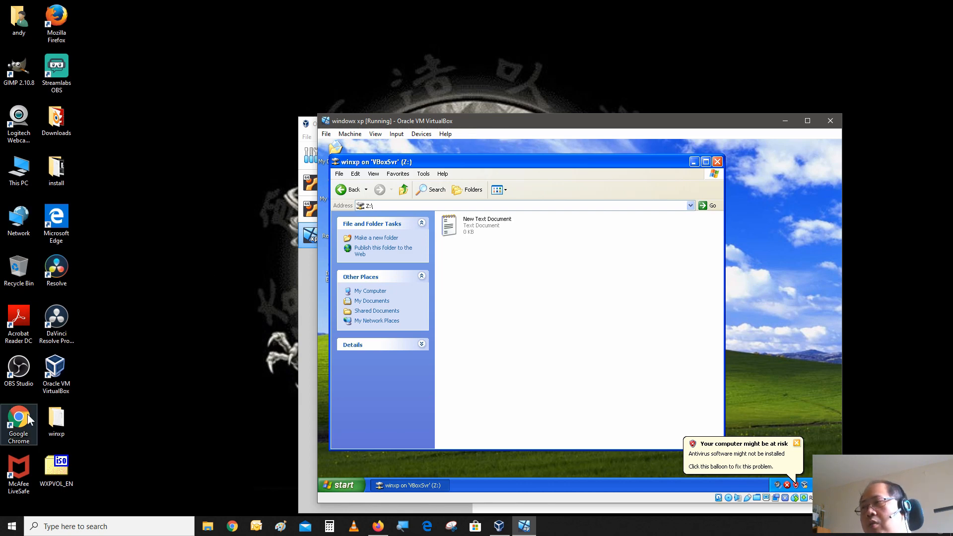
click(63, 432)
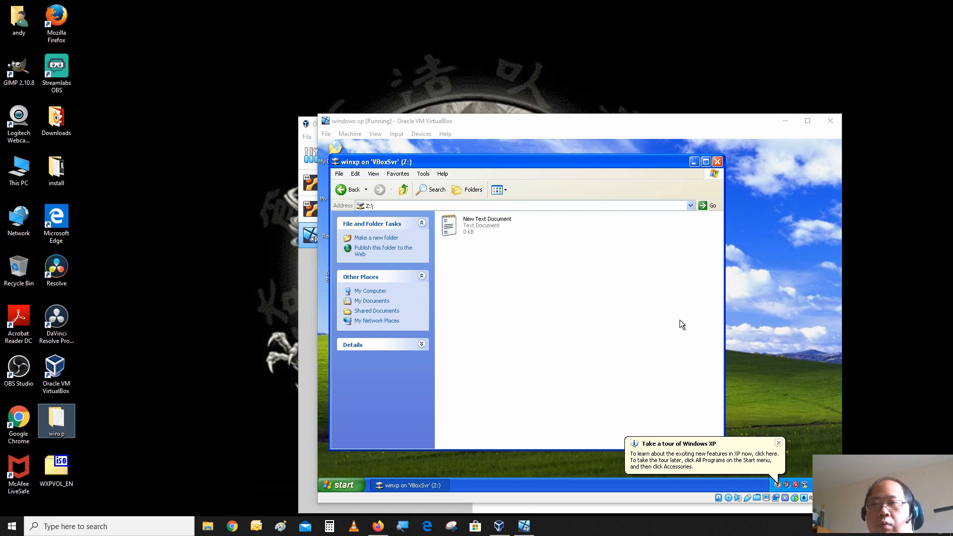
click(777, 443)
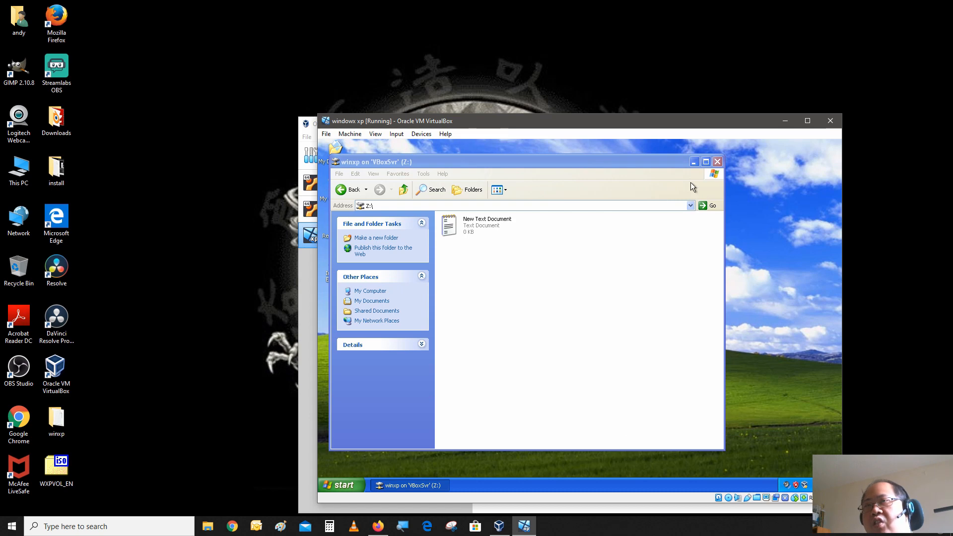
click(720, 162)
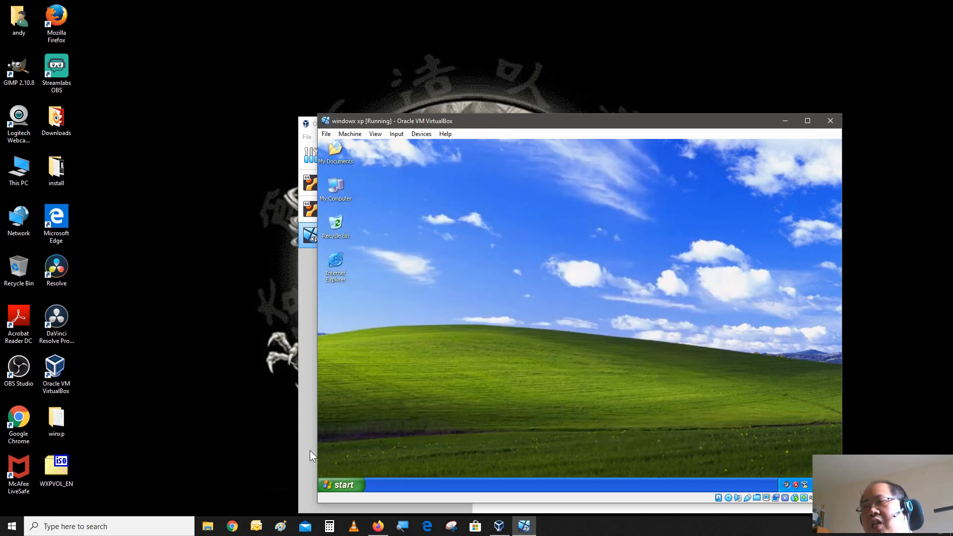
Launch Solitaire from the Start menu's Games and move the ace of spades onto a foundation pile.
click(323, 479)
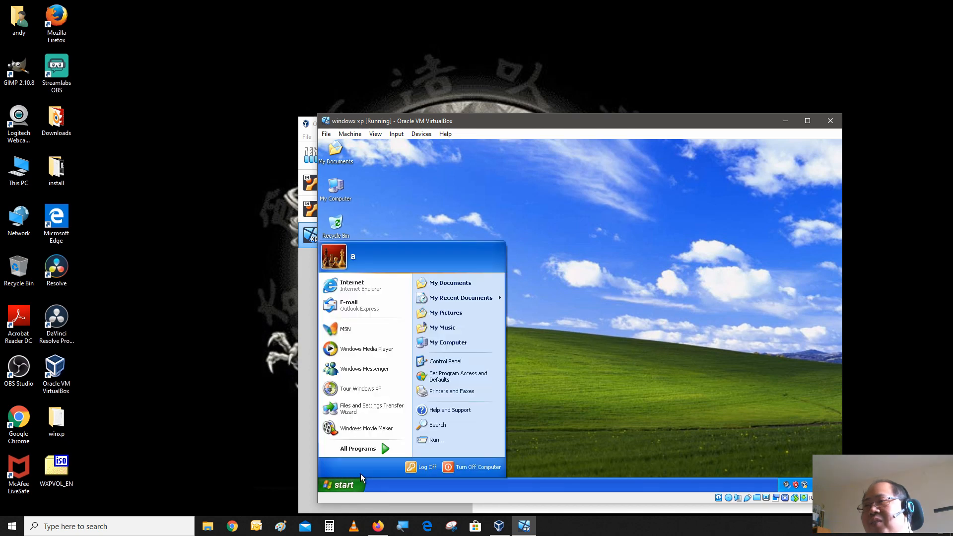
mouse_move(380, 447)
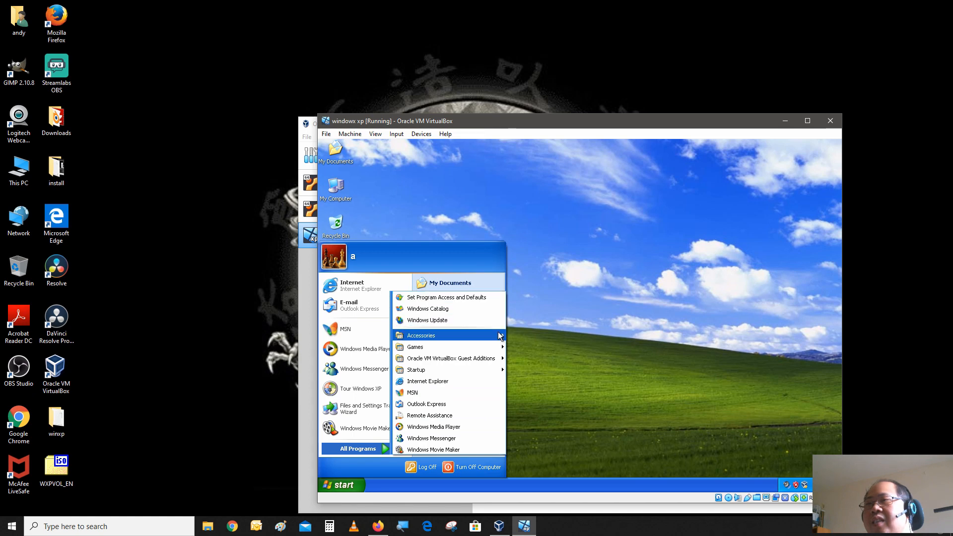
mouse_move(496, 347)
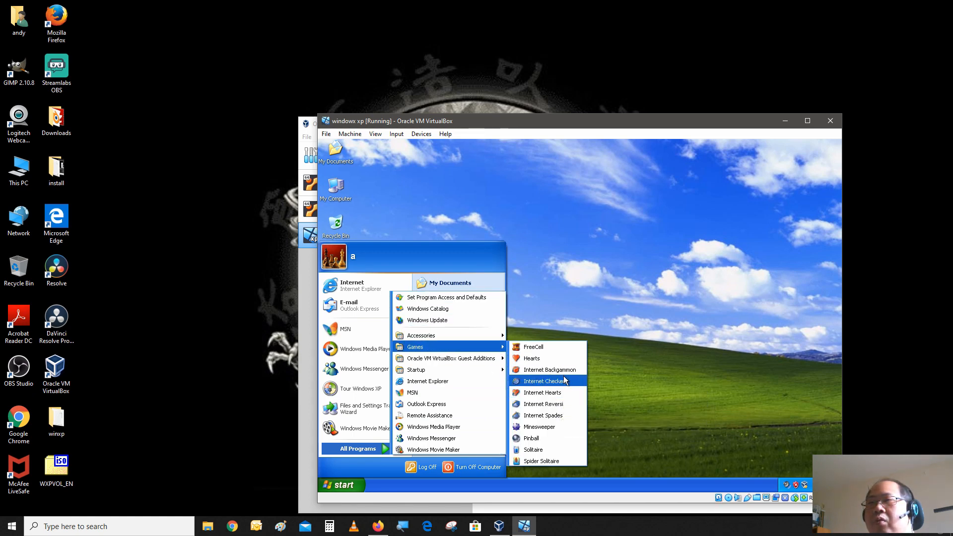
click(562, 452)
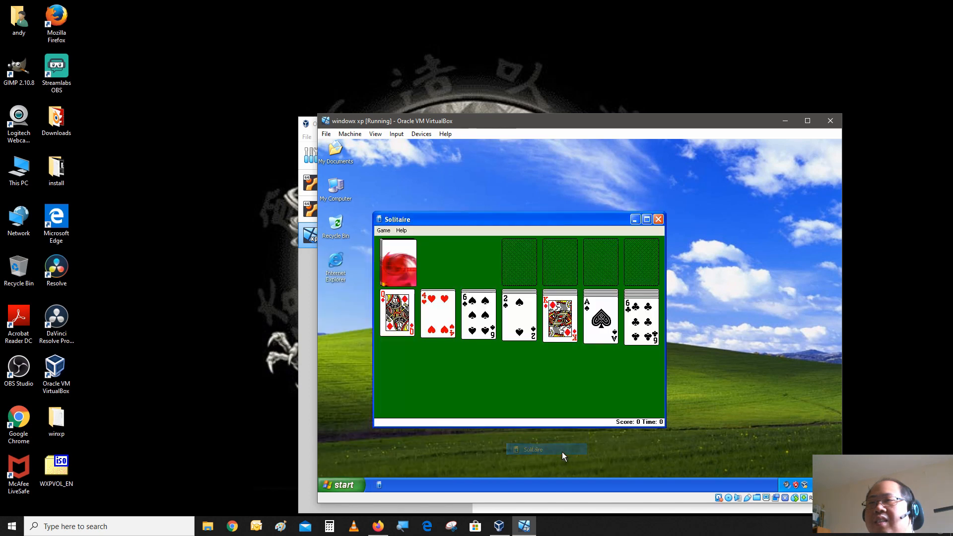
drag(606, 342, 606, 292)
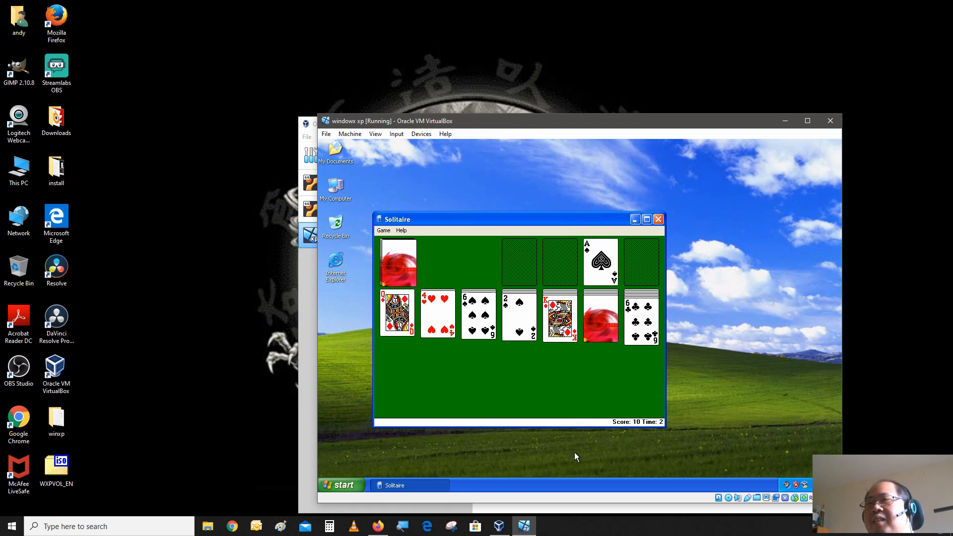